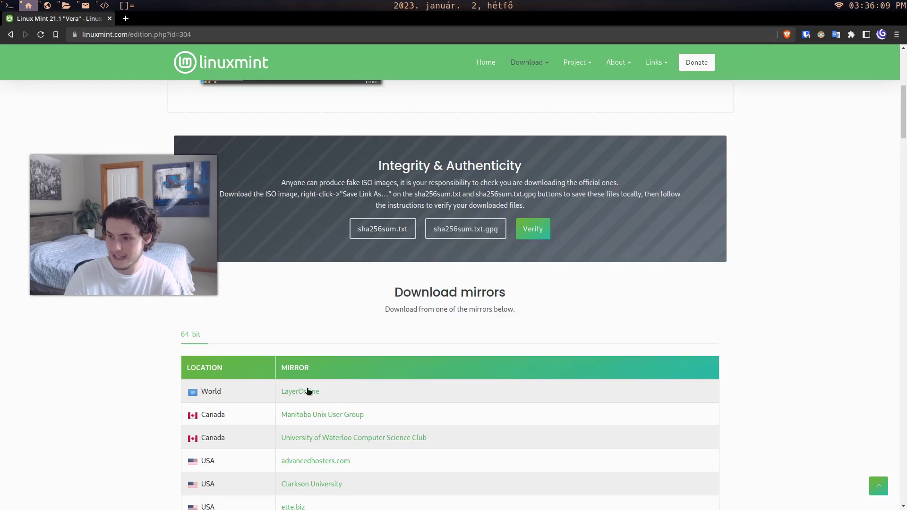
- Review the download mirrors, integrity section and torrent option on the Linux Mint 21.1 Xfce Edition page
{"action": "scroll", "coordinate": [310, 384], "scroll_direction": "down", "scroll_amount": 5}
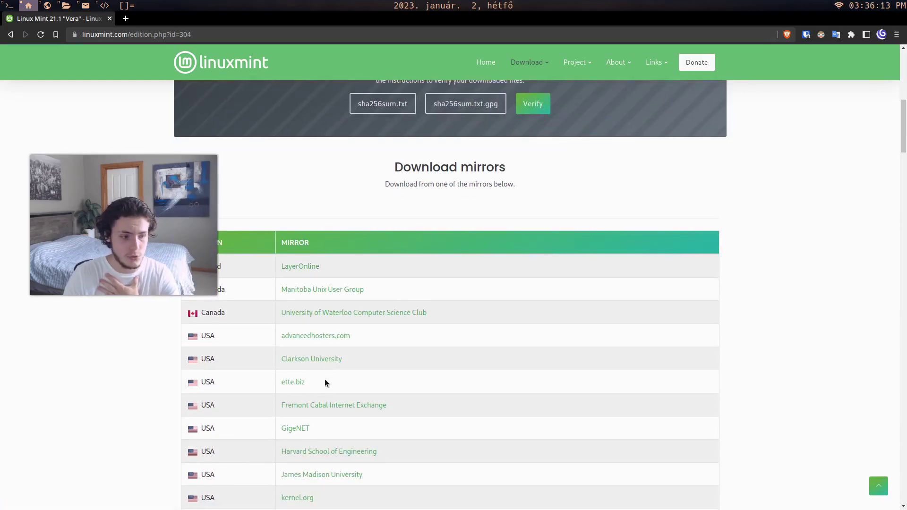
{"action": "scroll", "coordinate": [324, 373], "scroll_direction": "up", "scroll_amount": 3}
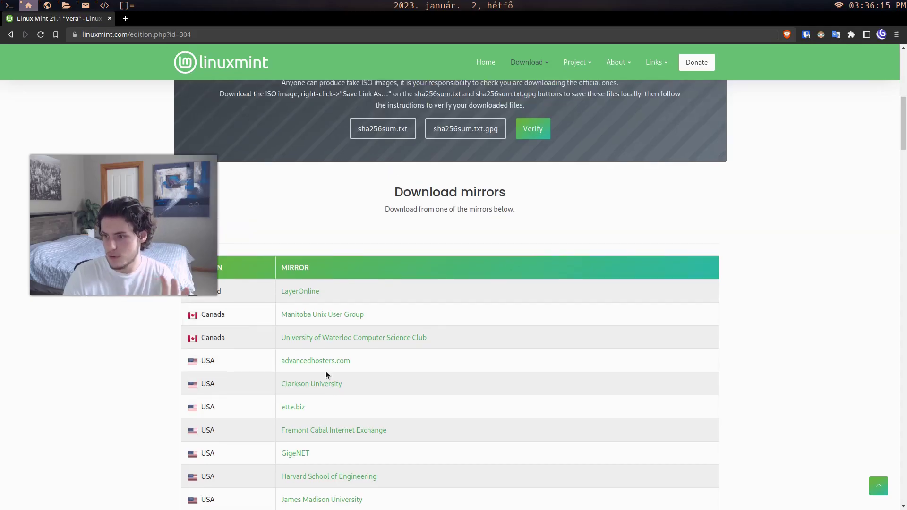
{"action": "scroll", "coordinate": [483, 359], "scroll_direction": "up", "scroll_amount": 2}
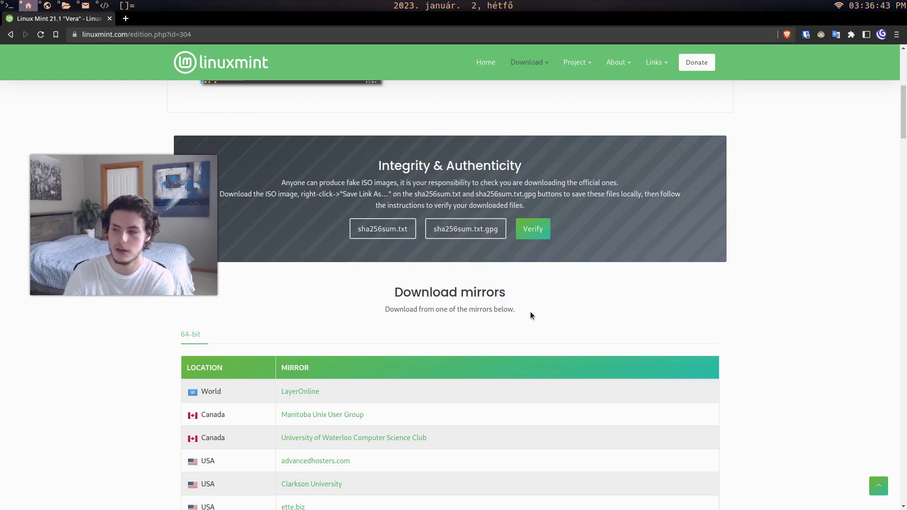
{"action": "scroll", "coordinate": [486, 291], "scroll_direction": "up", "scroll_amount": 3}
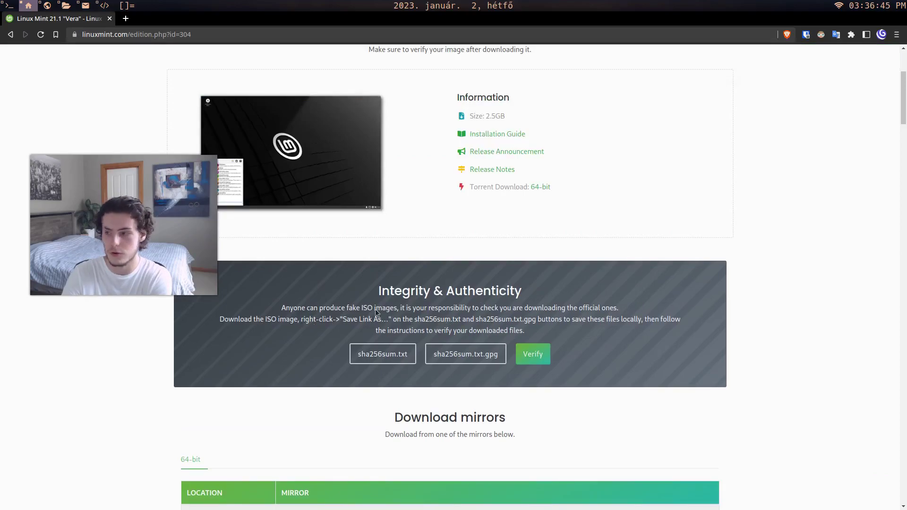
{"action": "scroll", "coordinate": [391, 307], "scroll_direction": "up", "scroll_amount": 1}
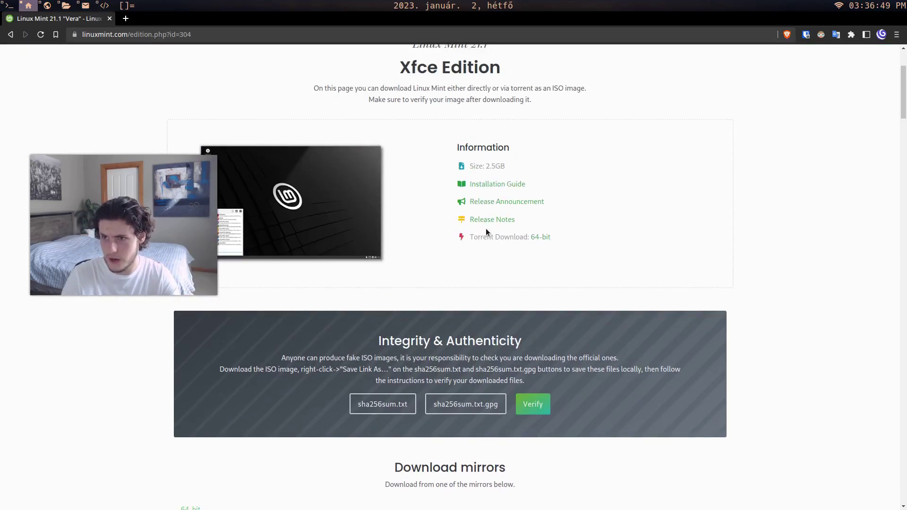
- Switch to the torrent client and inspect the linuxmint-21.1-xfce-64bit.iso transfer
{"action": "key", "text": "super+3"}
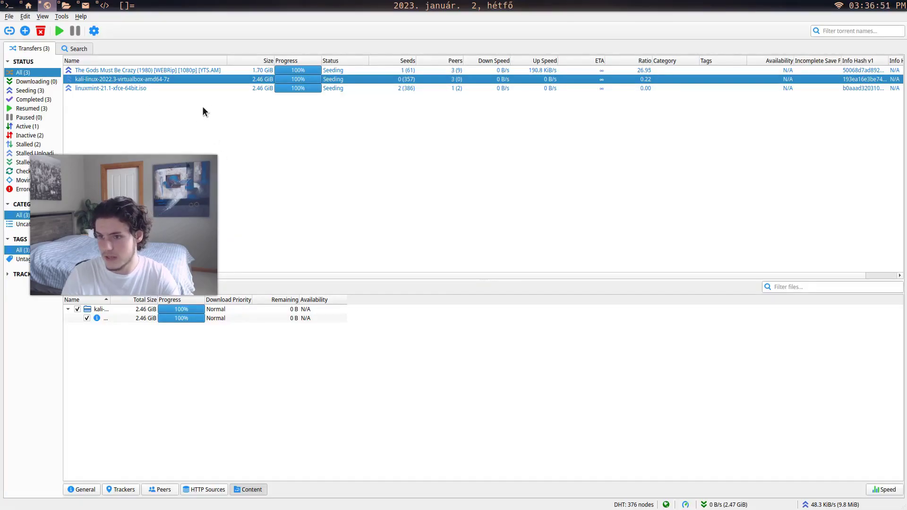
{"action": "left_click", "coordinate": [127, 89]}
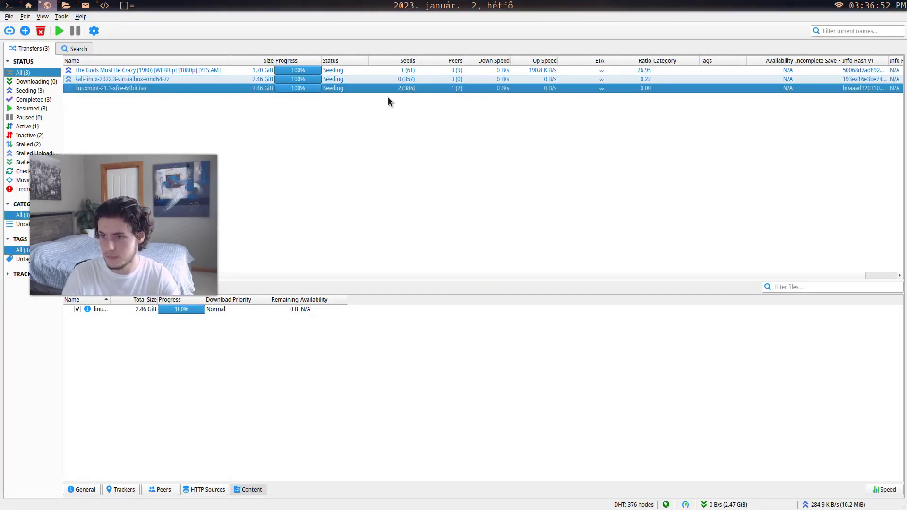
{"action": "right_click", "coordinate": [194, 87]}
{"action": "key", "text": "Escape"}
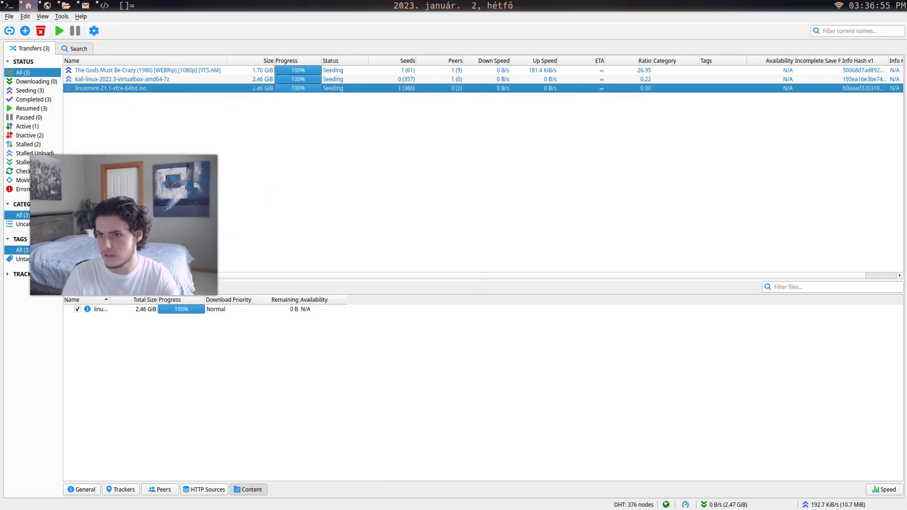
- Return to the Linux Mint download page in the browser and look through the list of download mirrors by country
{"action": "key", "text": "super+2"}
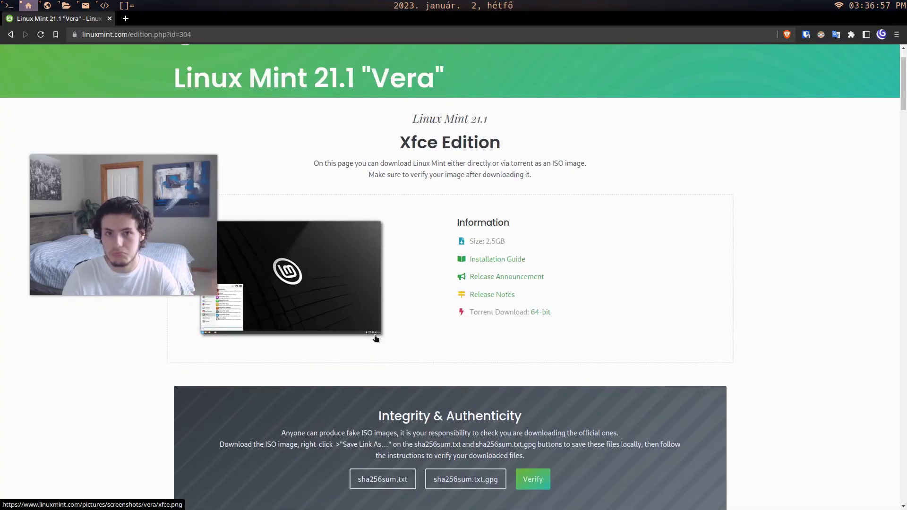
{"action": "scroll", "coordinate": [376, 338], "scroll_direction": "down", "scroll_amount": 3}
{"action": "scroll", "coordinate": [377, 338], "scroll_direction": "up", "scroll_amount": 2}
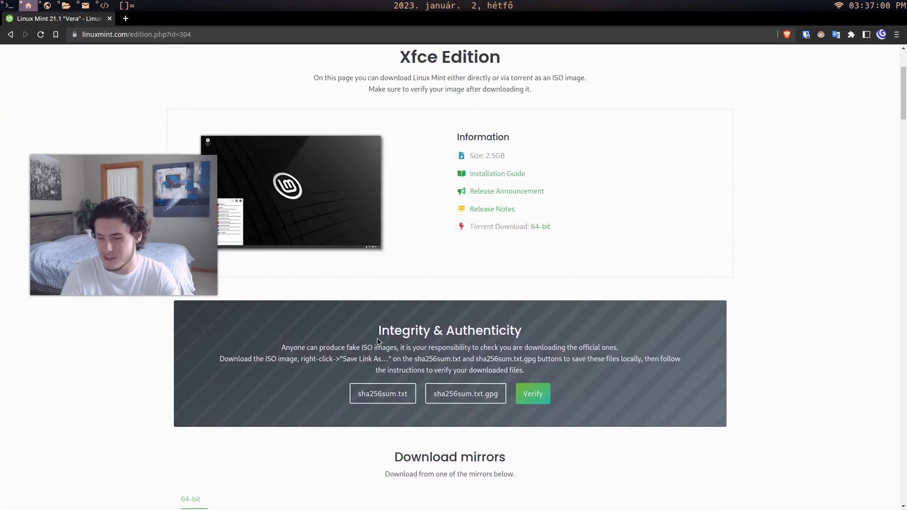
{"action": "key", "text": "super+3"}
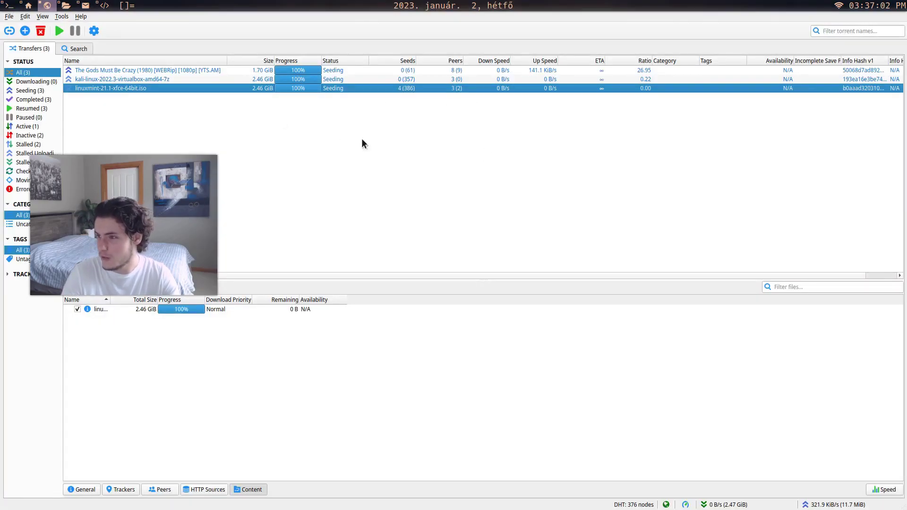
{"action": "key", "text": "super+2"}
{"action": "scroll", "coordinate": [415, 347], "scroll_direction": "down", "scroll_amount": 10}
{"action": "scroll", "coordinate": [370, 372], "scroll_direction": "down", "scroll_amount": 10}
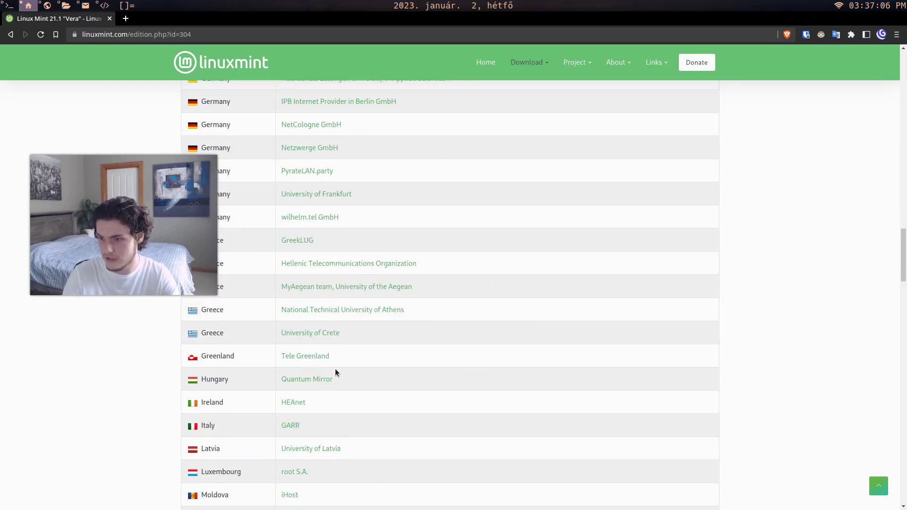
{"action": "scroll", "coordinate": [361, 364], "scroll_direction": "up", "scroll_amount": 15}
{"action": "scroll", "coordinate": [355, 414], "scroll_direction": "up", "scroll_amount": 5}
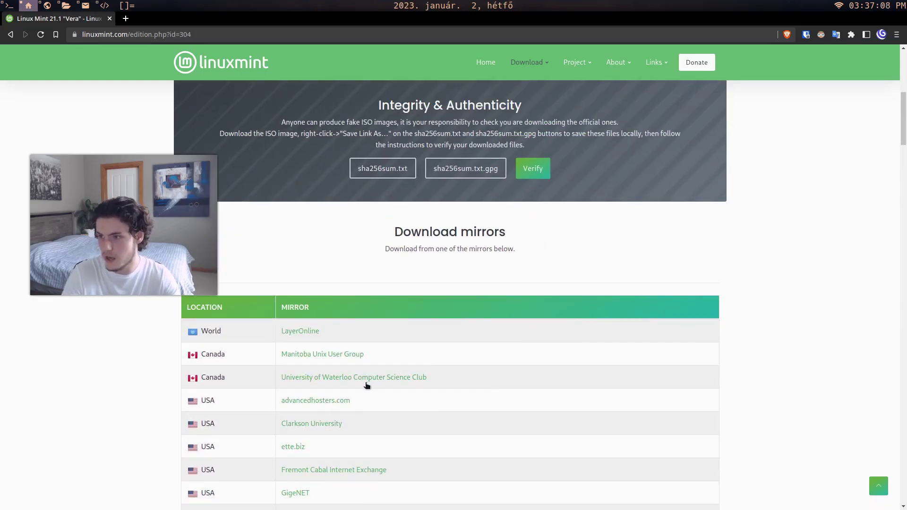
- Switch to VirtualBox
{"action": "key", "text": "super+4"}
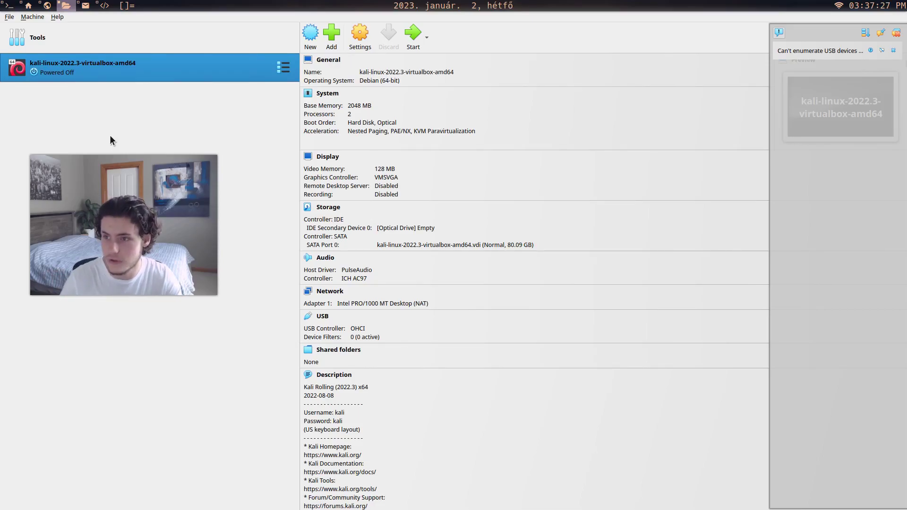
{"action": "left_click", "coordinate": [311, 33]}
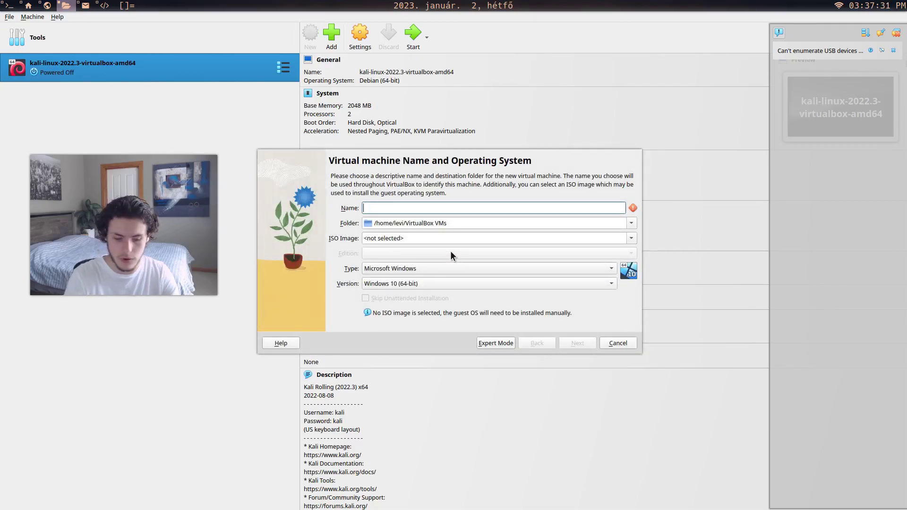
{"action": "type", "text": "Lio"}
{"action": "key", "text": "BackSpace"}
{"action": "type", "text": "nux Mint"}
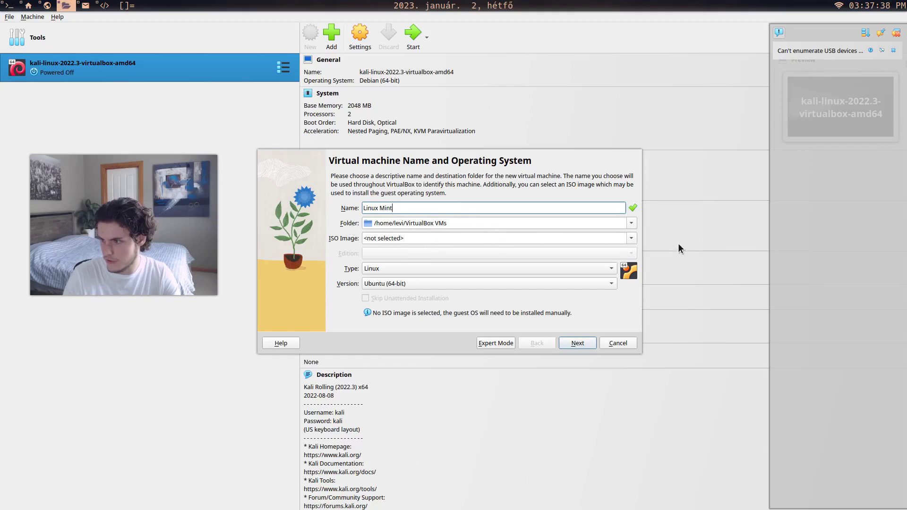
{"action": "left_click", "coordinate": [633, 225]}
{"action": "left_click", "coordinate": [633, 225]}
{"action": "left_click", "coordinate": [633, 226]}
{"action": "left_click", "coordinate": [619, 251]}
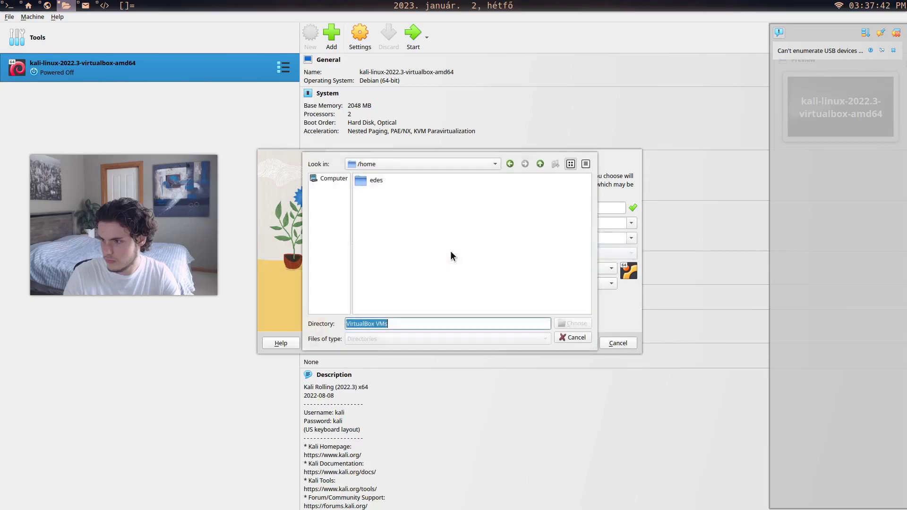
{"action": "double_click", "coordinate": [375, 182]}
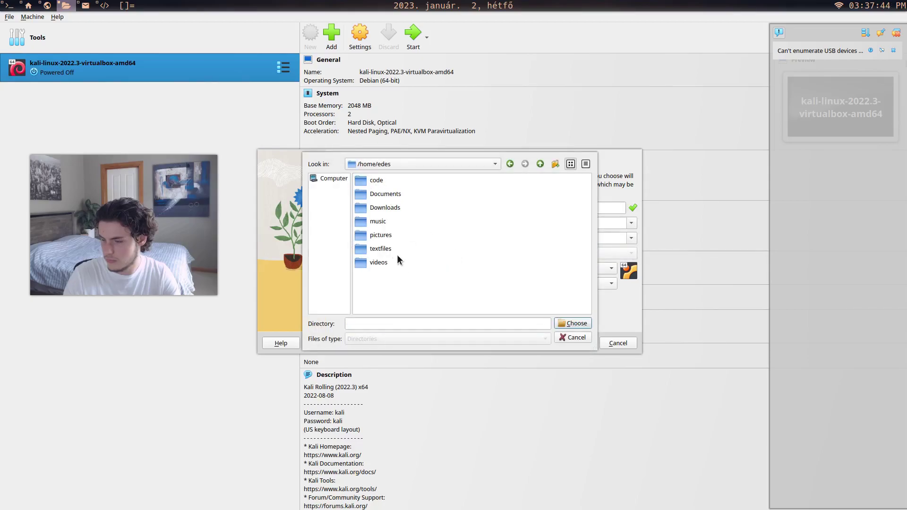
{"action": "left_click", "coordinate": [574, 338]}
{"action": "left_click", "coordinate": [621, 342]}
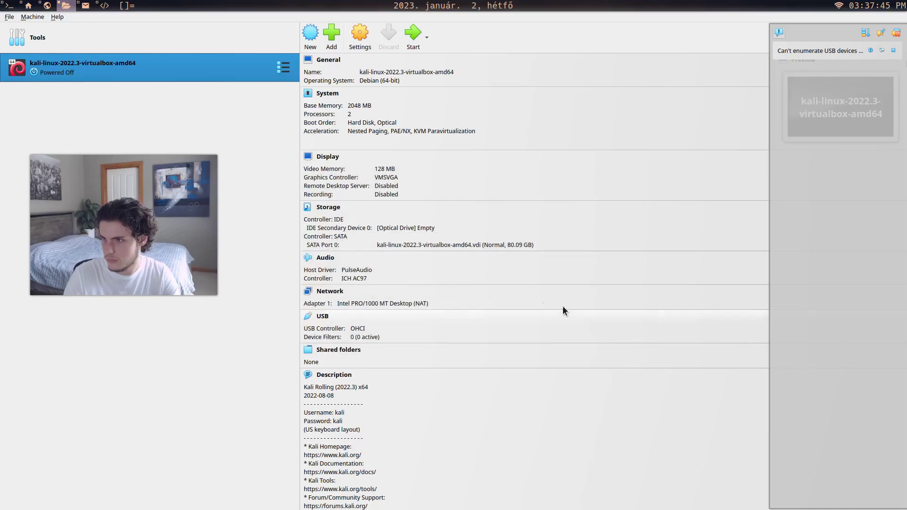
{"action": "left_click", "coordinate": [310, 36]}
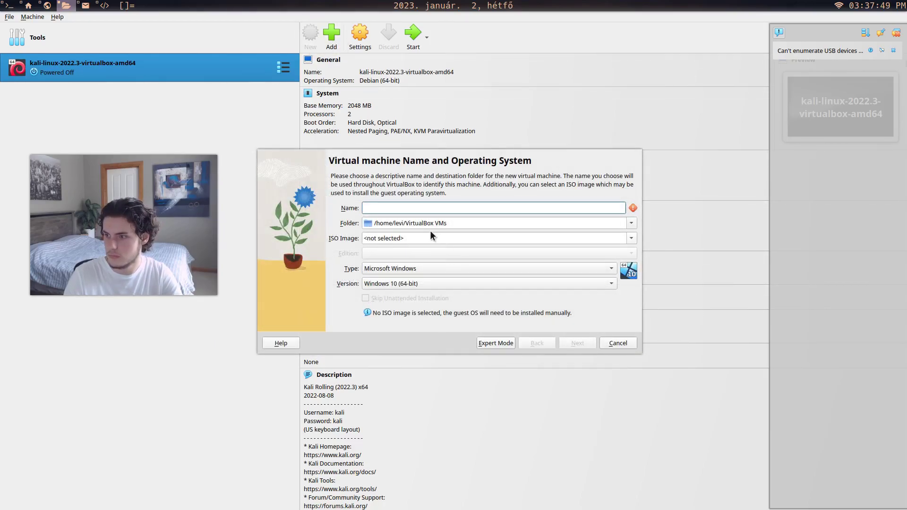
{"action": "left_click", "coordinate": [618, 343]}
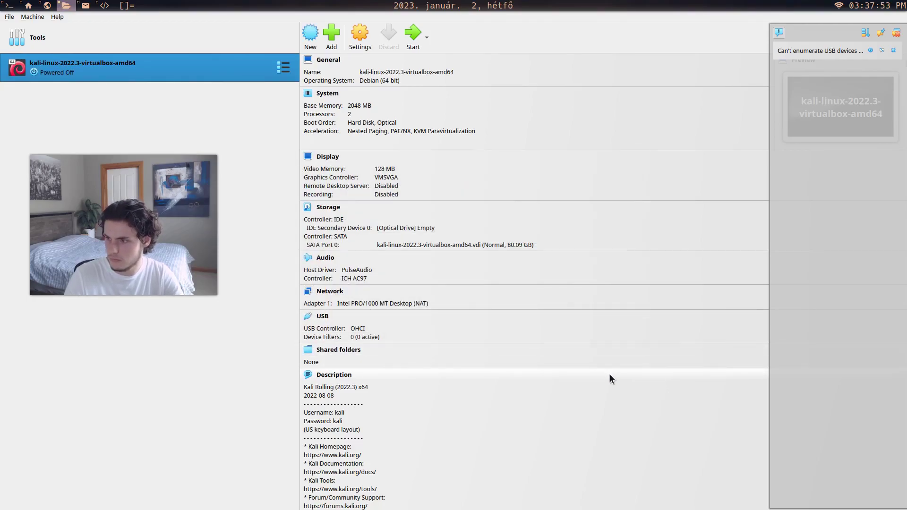
{"action": "scroll", "coordinate": [466, 336], "scroll_direction": "down", "scroll_amount": 1}
{"action": "scroll", "coordinate": [454, 333], "scroll_direction": "down", "scroll_amount": 1}
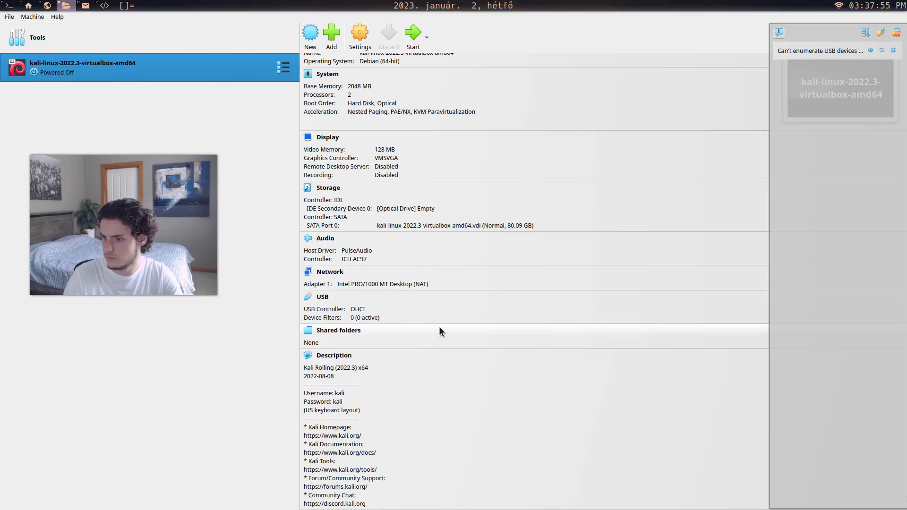
{"action": "scroll", "coordinate": [411, 363], "scroll_direction": "up", "scroll_amount": 1}
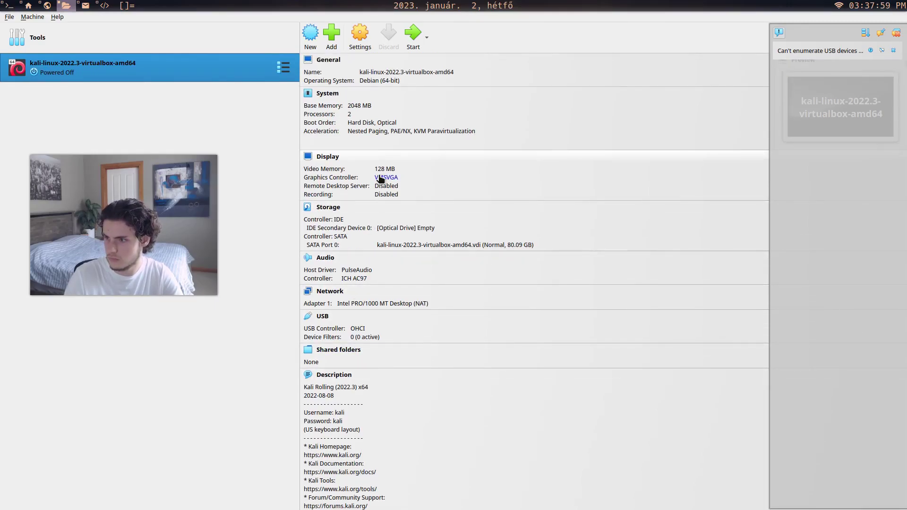
{"action": "left_click", "coordinate": [310, 34]}
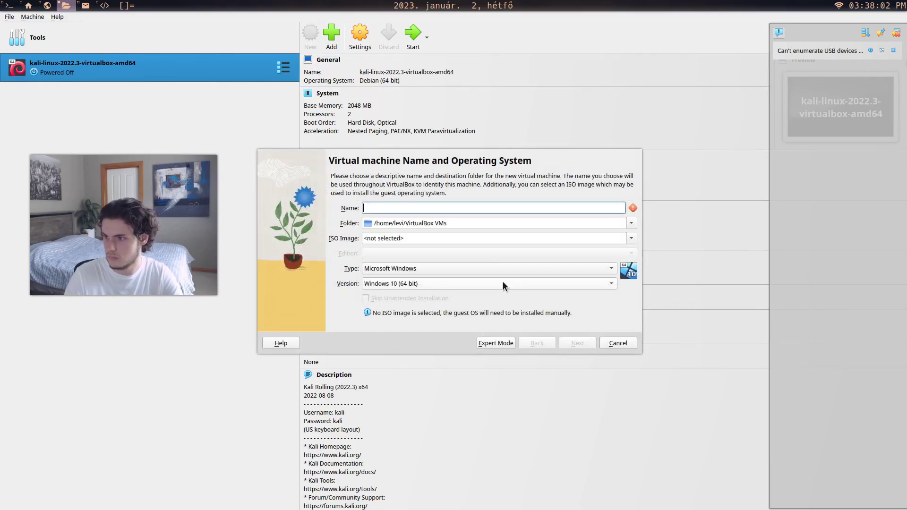
{"action": "left_click", "coordinate": [631, 222]}
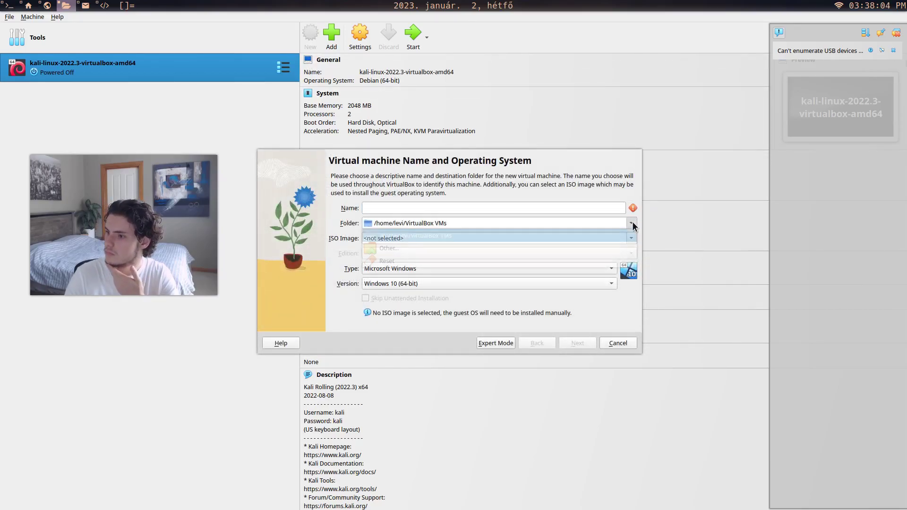
{"action": "left_click", "coordinate": [445, 261]}
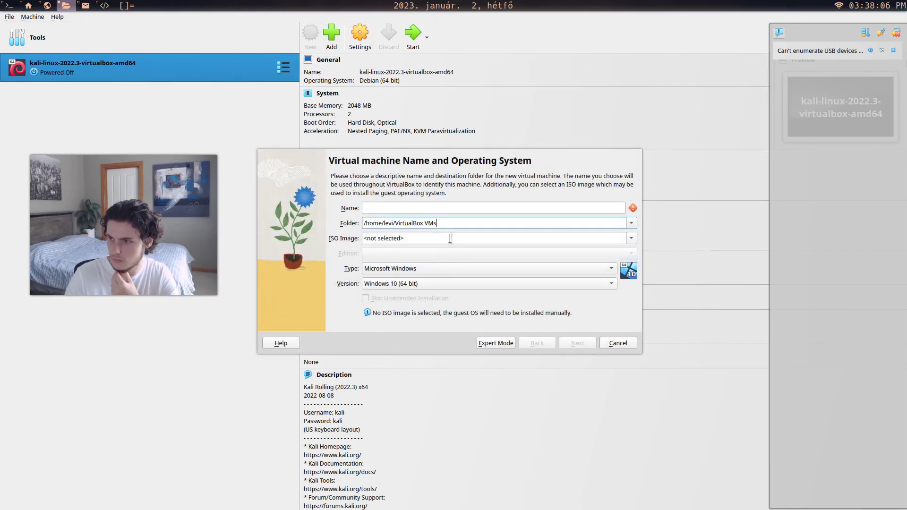
{"action": "left_click", "coordinate": [631, 223]}
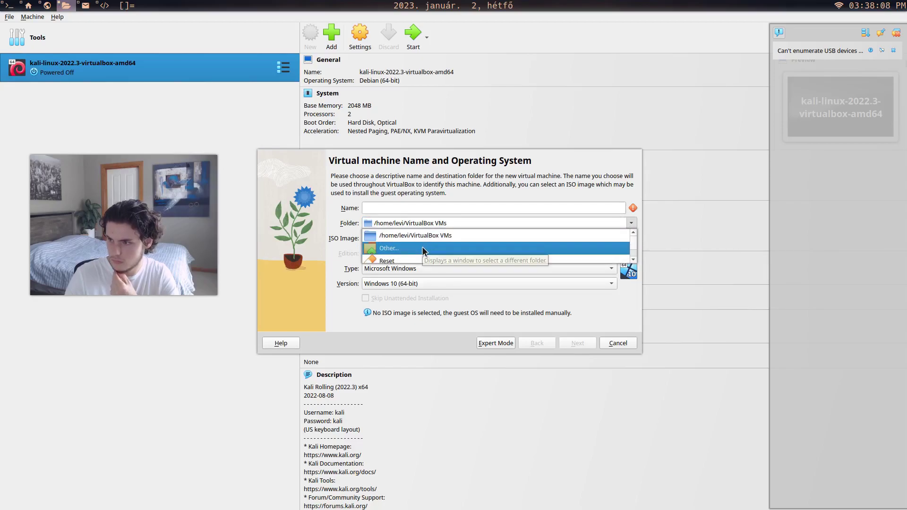
{"action": "left_click", "coordinate": [423, 248]}
{"action": "left_click", "coordinate": [381, 183]}
{"action": "double_click", "coordinate": [381, 182]}
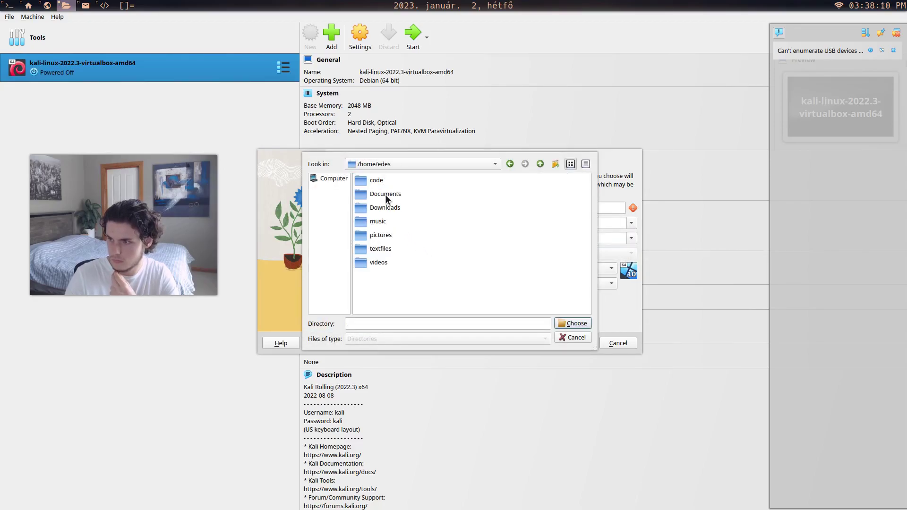
{"action": "double_click", "coordinate": [393, 194]}
{"action": "double_click", "coordinate": [373, 244]}
{"action": "left_click", "coordinate": [572, 323]}
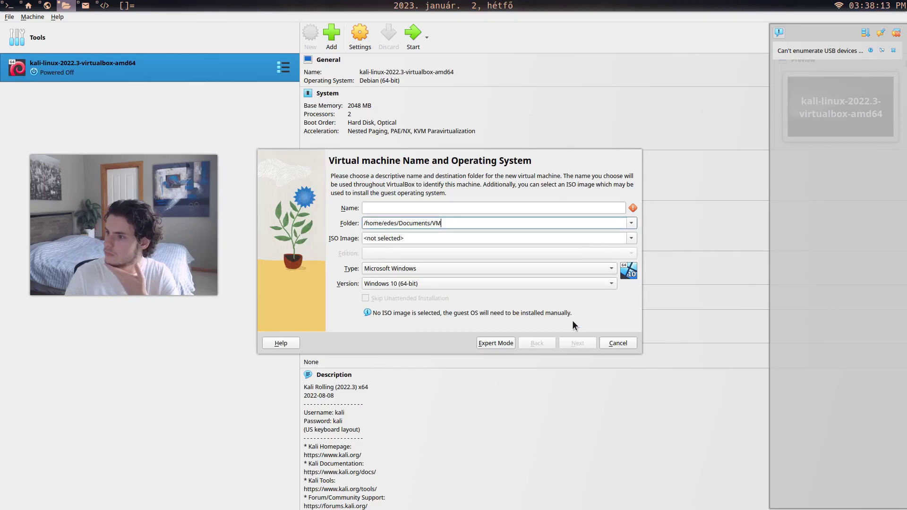
{"action": "left_click", "coordinate": [613, 340]}
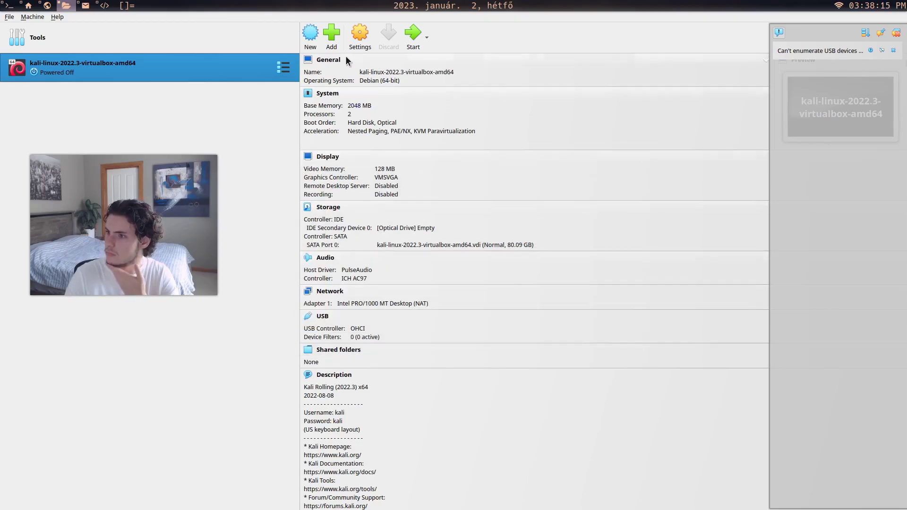
- Start a new virtual machine, set its folder to Documents/VM in the home directory, and name it Linux Mint
{"action": "left_click", "coordinate": [312, 43]}
{"action": "left_click", "coordinate": [631, 223]}
{"action": "left_click", "coordinate": [418, 247]}
{"action": "left_click", "coordinate": [376, 182]}
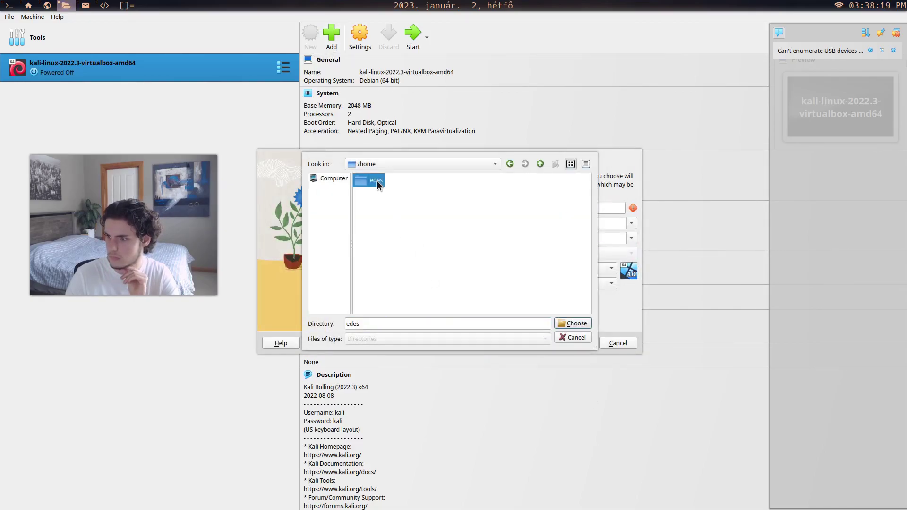
{"action": "double_click", "coordinate": [377, 182]}
{"action": "double_click", "coordinate": [386, 195]}
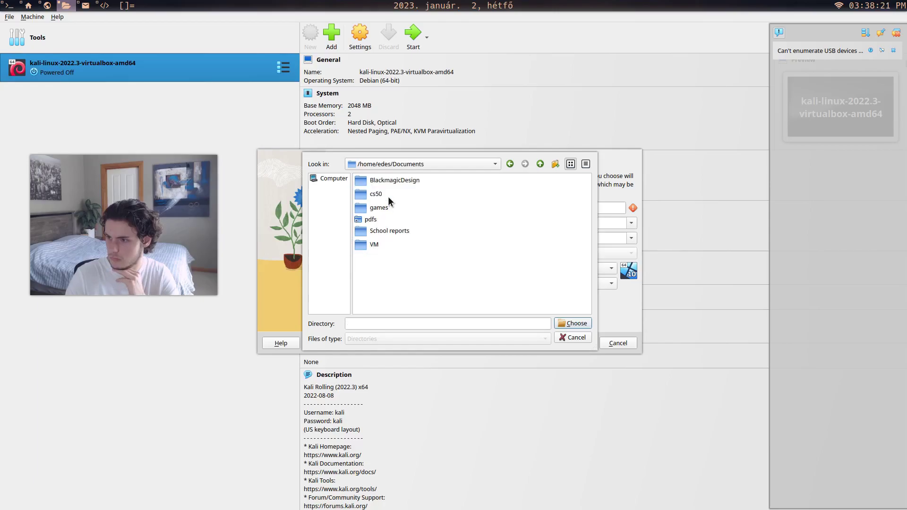
{"action": "double_click", "coordinate": [370, 245]}
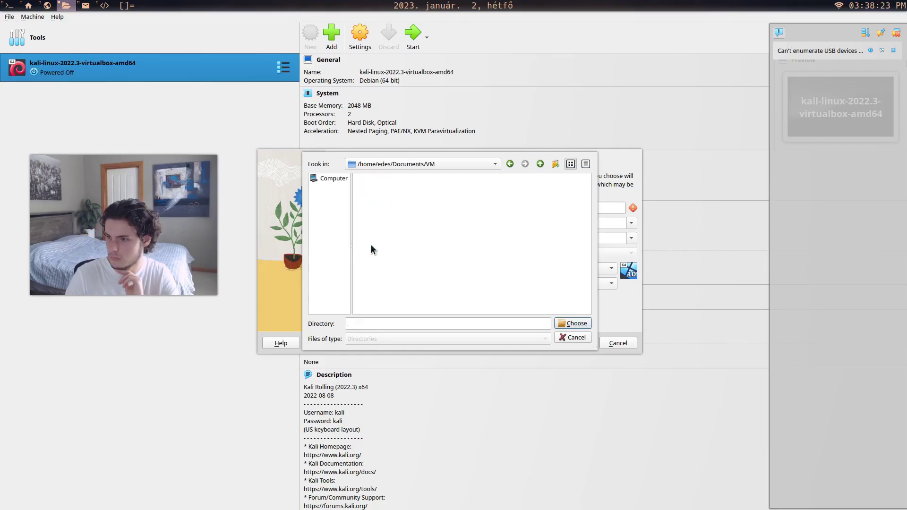
{"action": "left_click", "coordinate": [572, 323]}
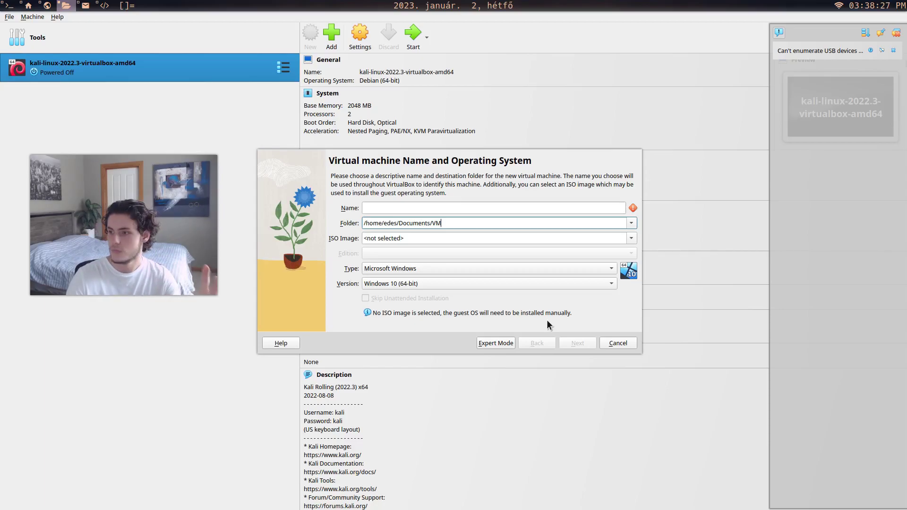
{"action": "left_click", "coordinate": [386, 210]}
{"action": "type", "text": "Linux Mint"}
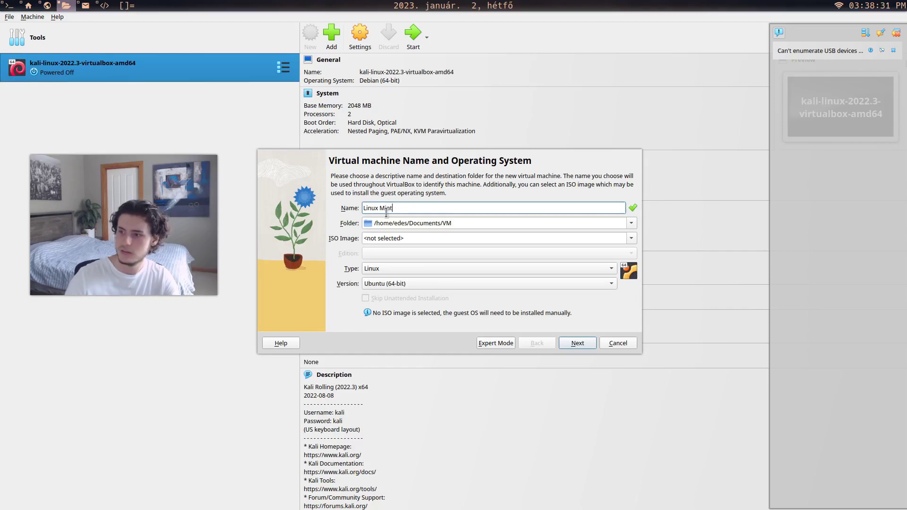
- Choose linuxmint-21.1-xfce-64bit.iso from Downloads as the ISO image and continue to the unattended install setup
{"action": "left_click", "coordinate": [631, 239]}
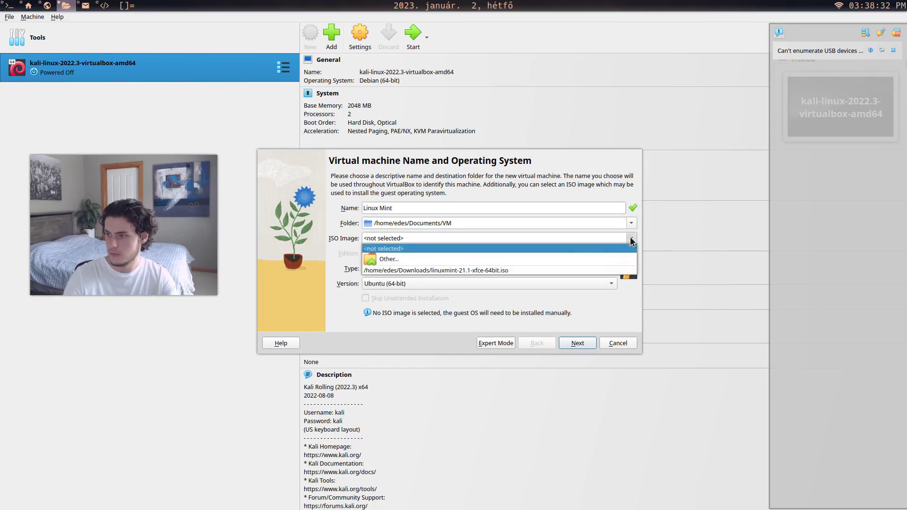
{"action": "left_click", "coordinate": [551, 258]}
{"action": "double_click", "coordinate": [418, 248]}
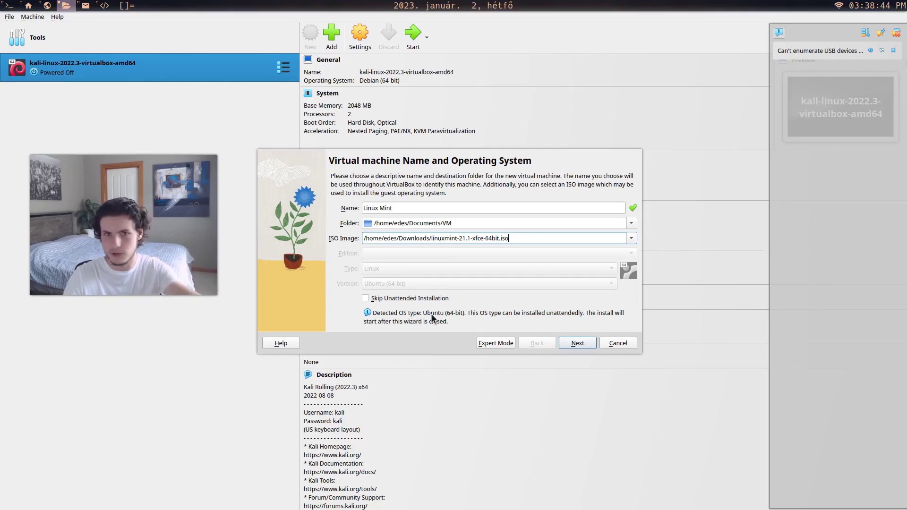
{"action": "left_click", "coordinate": [591, 341]}
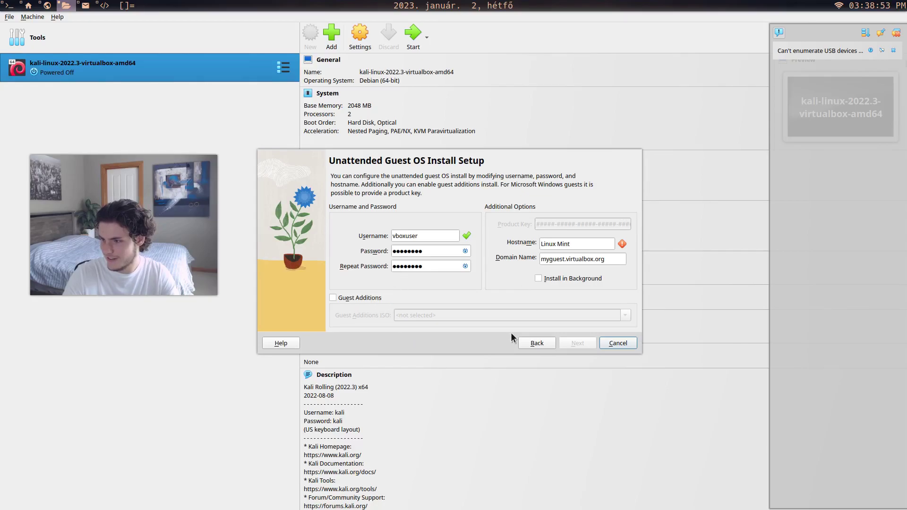
- Look over the hostname, domain name and background install options of the unattended setup, and return to the name and operating system page
{"action": "left_click", "coordinate": [576, 244]}
{"action": "left_click", "coordinate": [584, 259]}
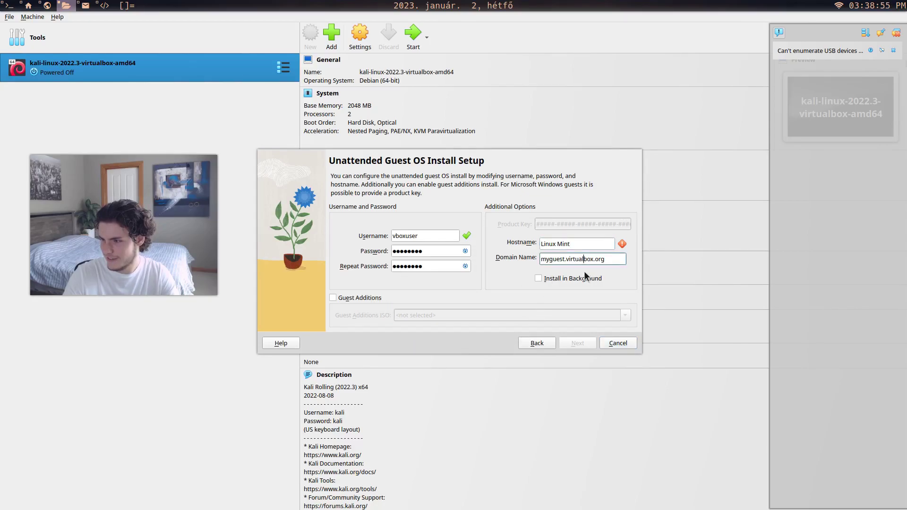
{"action": "left_click", "coordinate": [566, 279]}
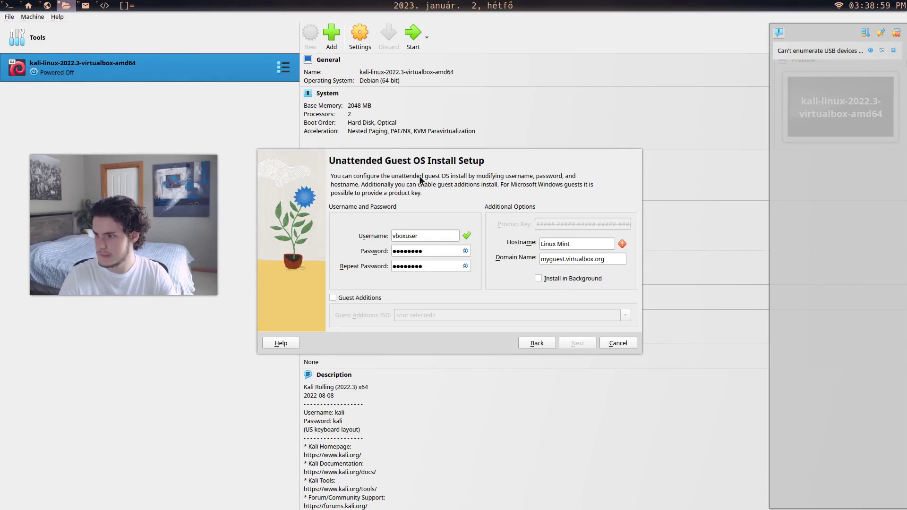
{"action": "left_click", "coordinate": [537, 343]}
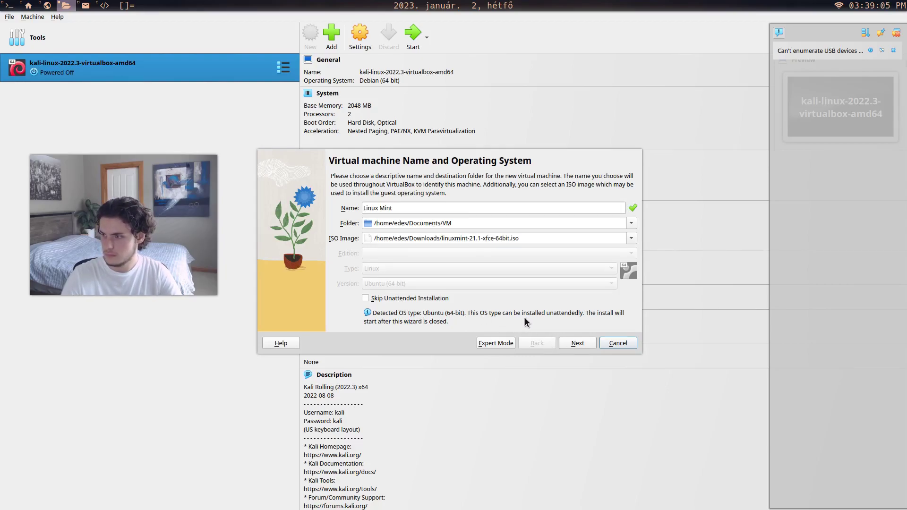
- Reselect linuxmint-21.1-xfce-64bit.iso as the ISO image, check the unattended install setup again, and return to the name page
{"action": "triple_click", "coordinate": [401, 208]}
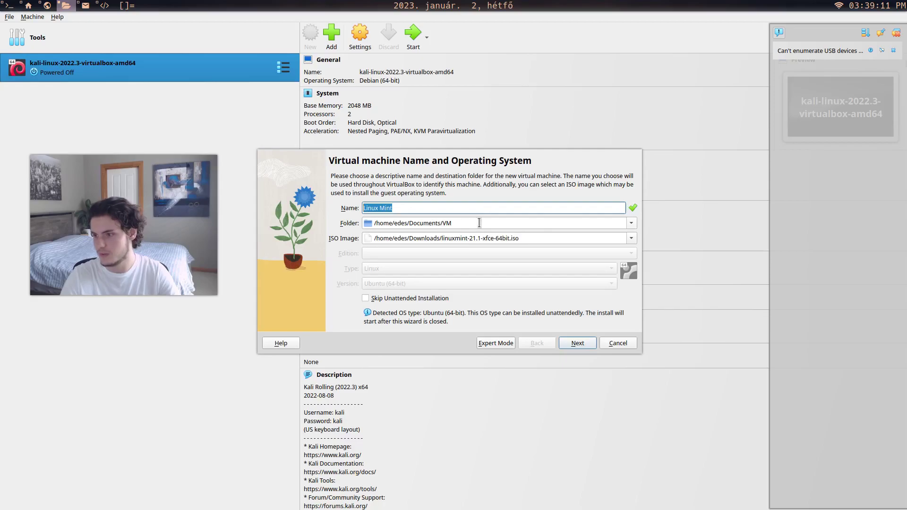
{"action": "left_click", "coordinate": [631, 238]}
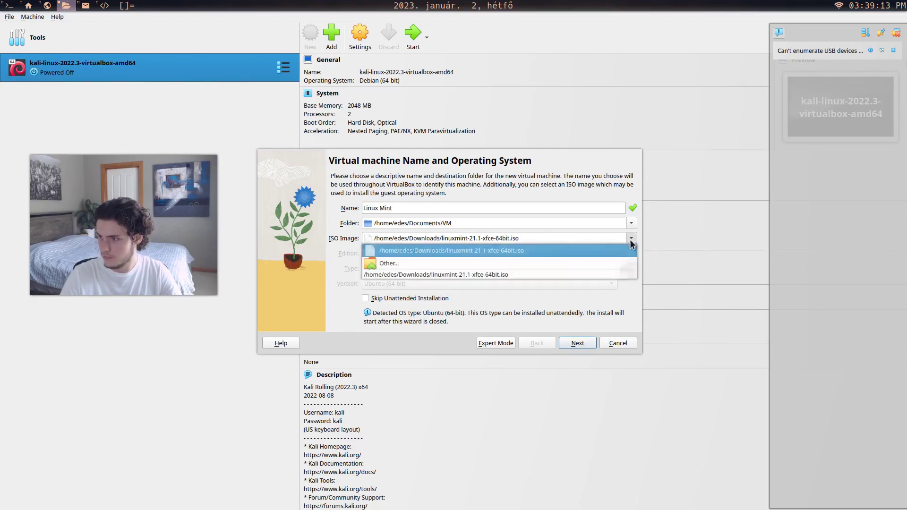
{"action": "left_click", "coordinate": [524, 263]}
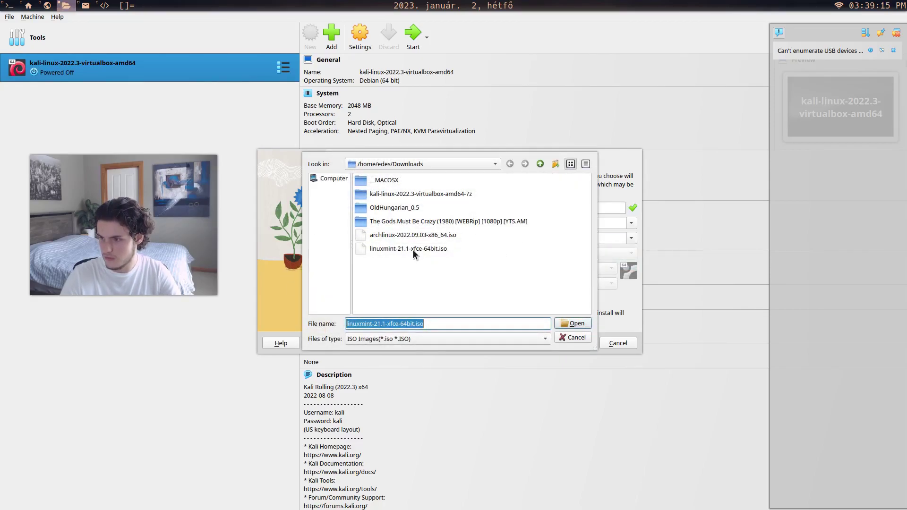
{"action": "double_click", "coordinate": [412, 250]}
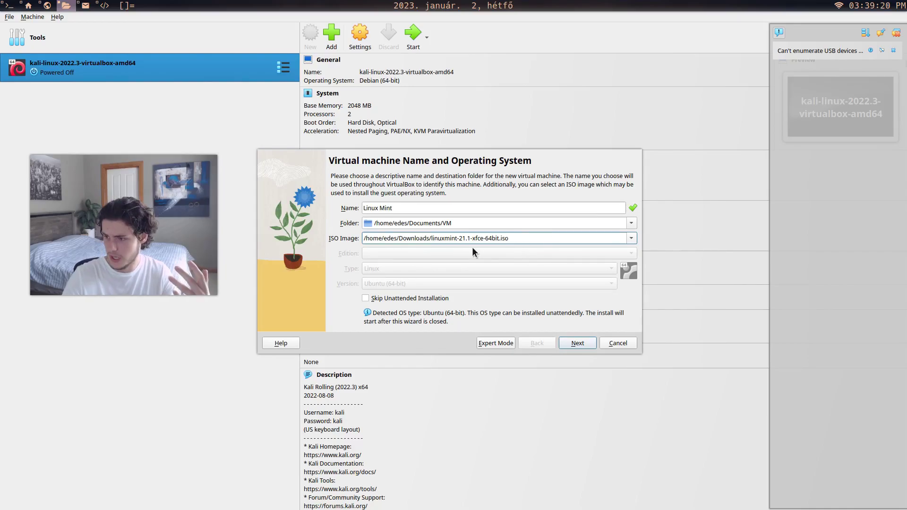
{"action": "left_click", "coordinate": [576, 341]}
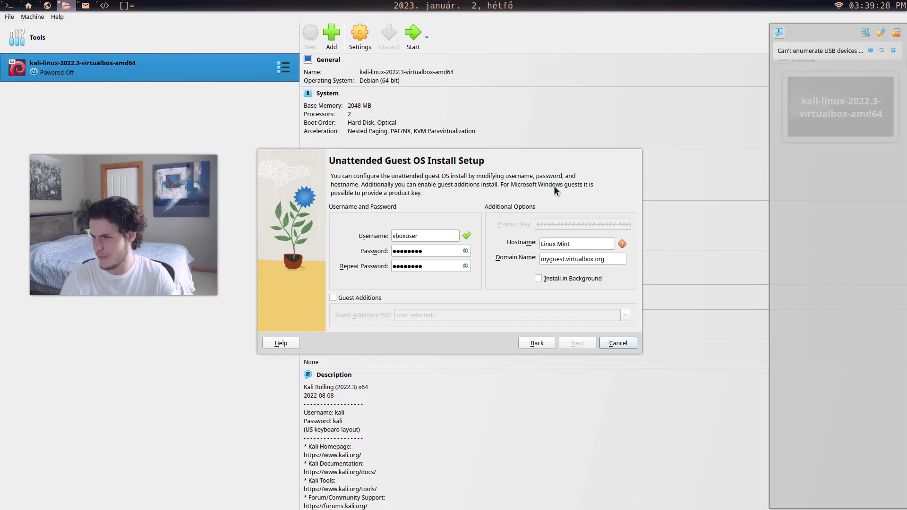
{"action": "left_click", "coordinate": [537, 341]}
- Enable Skip Unattended Installation and set the new machine's base memory to 6111 MB
{"action": "left_click", "coordinate": [410, 299]}
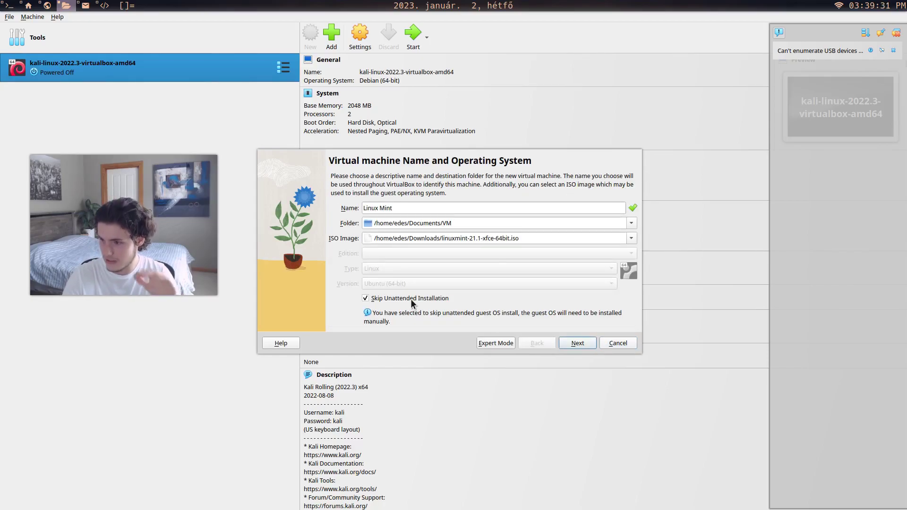
{"action": "left_click", "coordinate": [590, 343]}
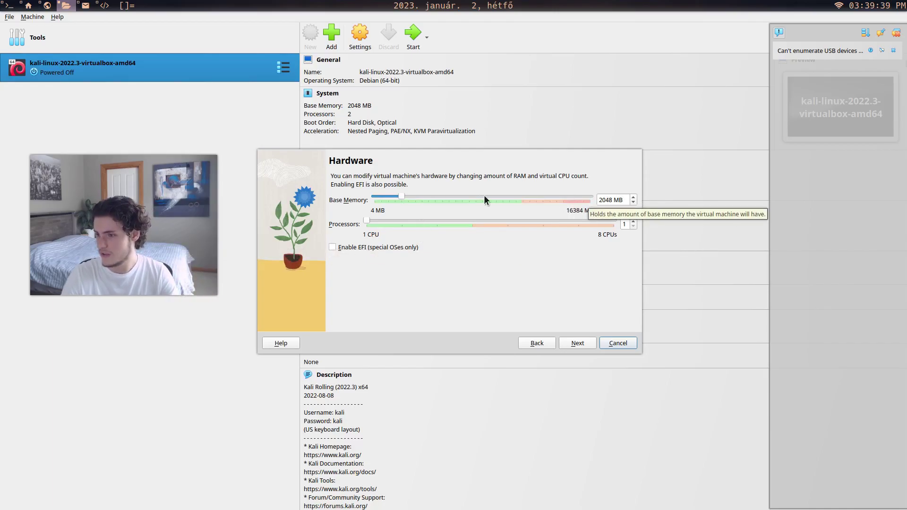
{"action": "left_click_drag", "start_coordinate": [402, 196], "coordinate": [456, 197]}
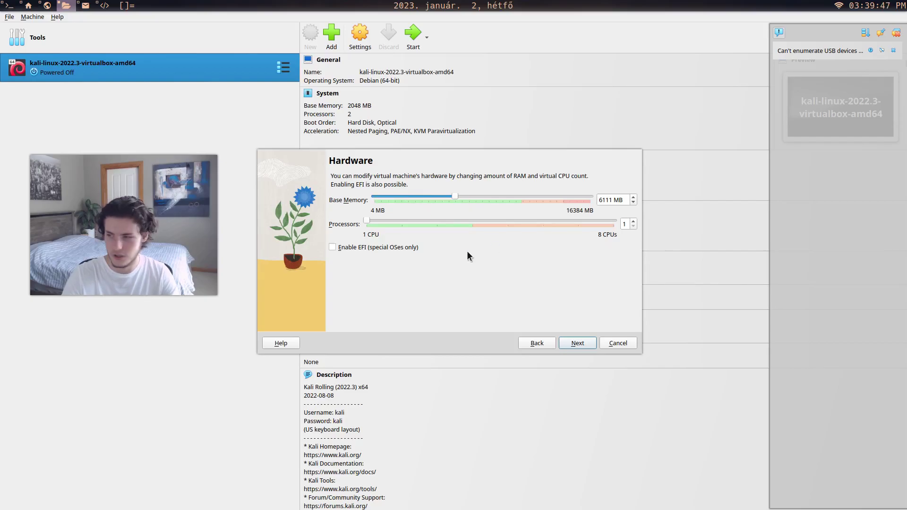
- Open a terminal, run neofetch to check the host's processor and memory, and close the terminal
{"action": "key", "text": "super+Return"}
{"action": "type", "text": "neofte"}
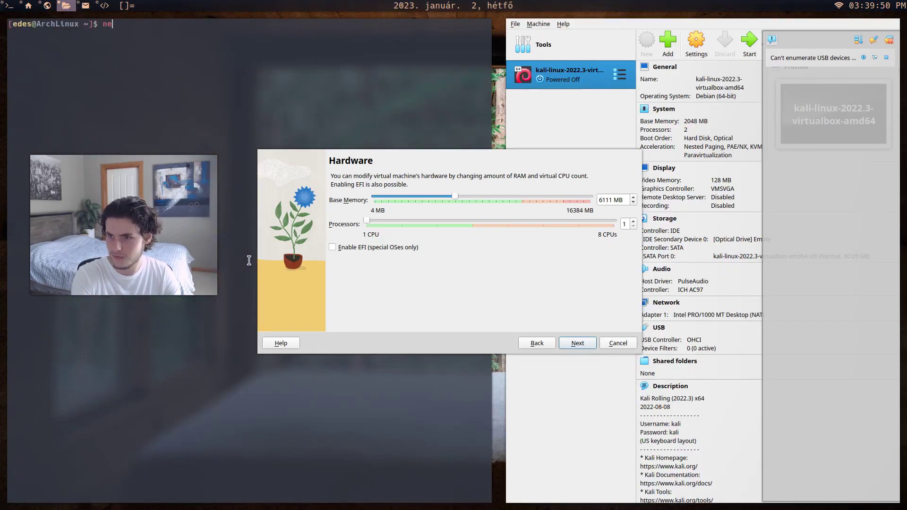
{"action": "type", "text": "ch"}
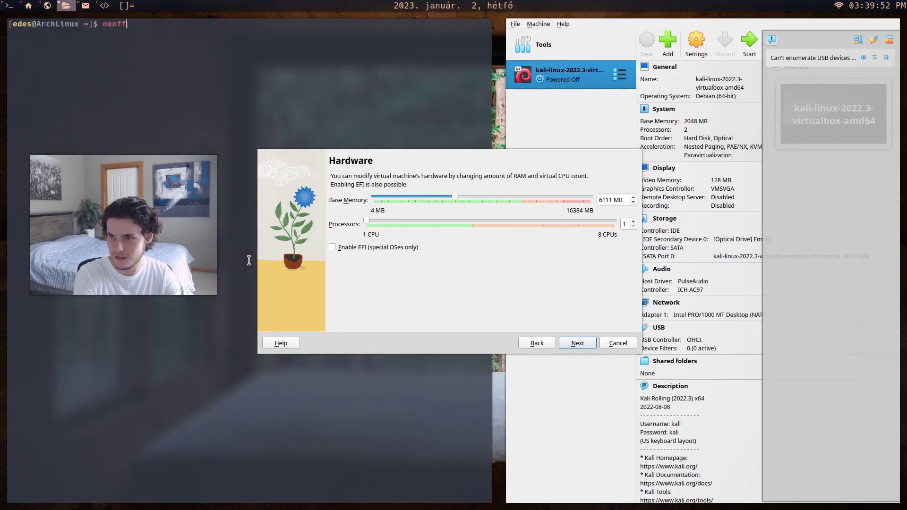
{"action": "key", "text": "Return"}
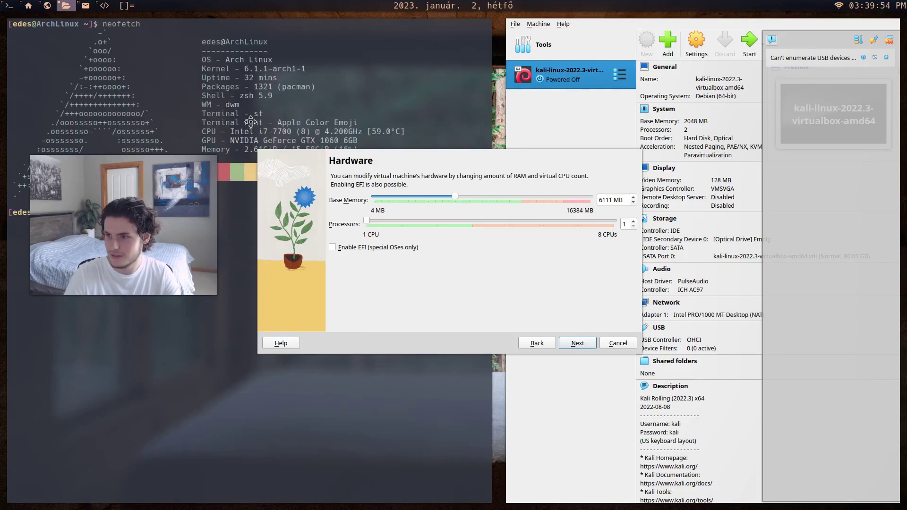
{"action": "key", "text": "super+shift+c"}
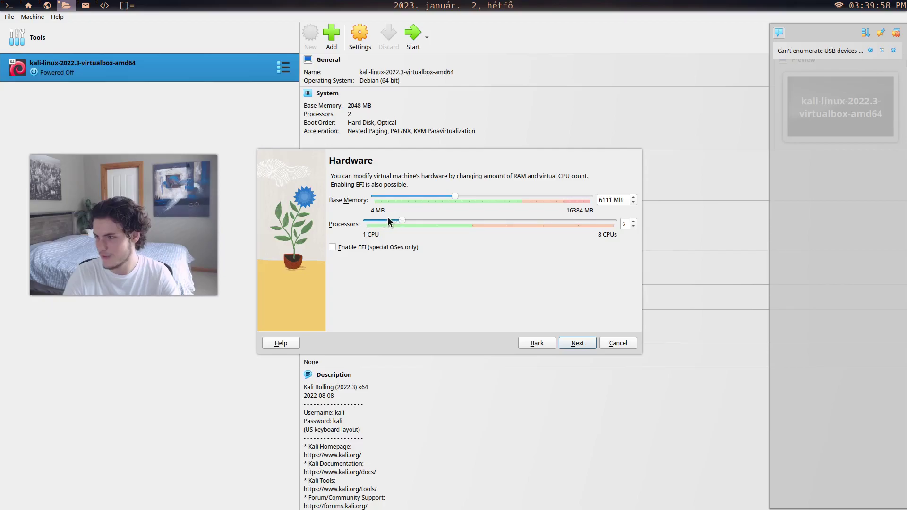
- Set the number of processors to 2 and continue to the virtual hard disk settings
{"action": "left_click", "coordinate": [590, 342]}
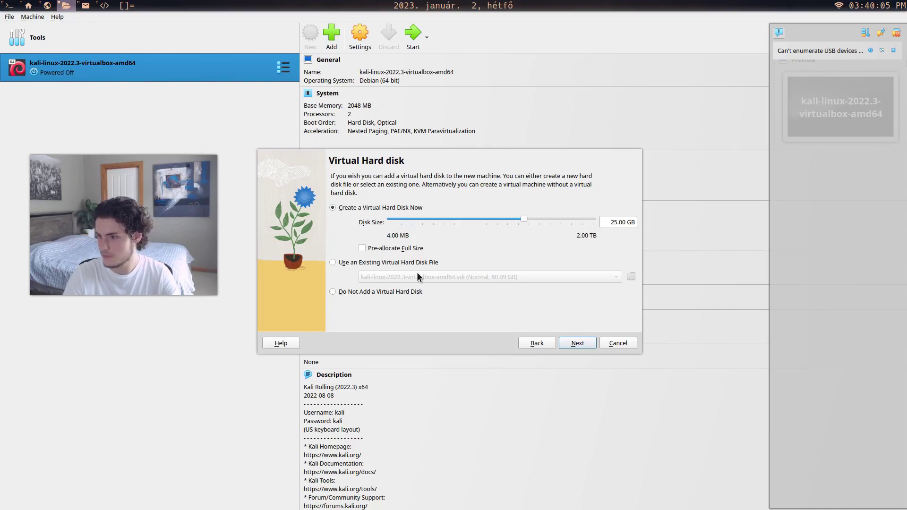
- Compare the choices of no virtual hard disk, a new disk and an existing disk file, and read their description
{"action": "left_click", "coordinate": [384, 295]}
{"action": "left_click", "coordinate": [382, 209]}
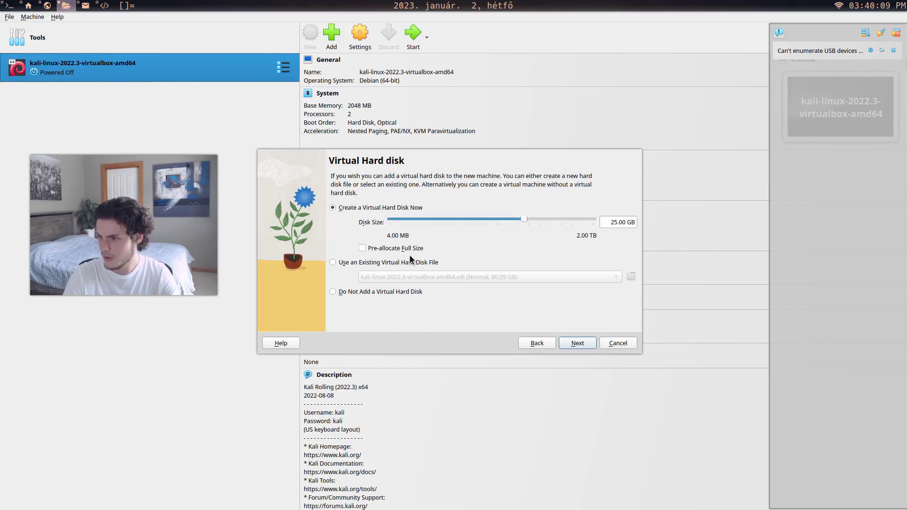
{"action": "left_click_drag", "start_coordinate": [455, 176], "coordinate": [546, 176]}
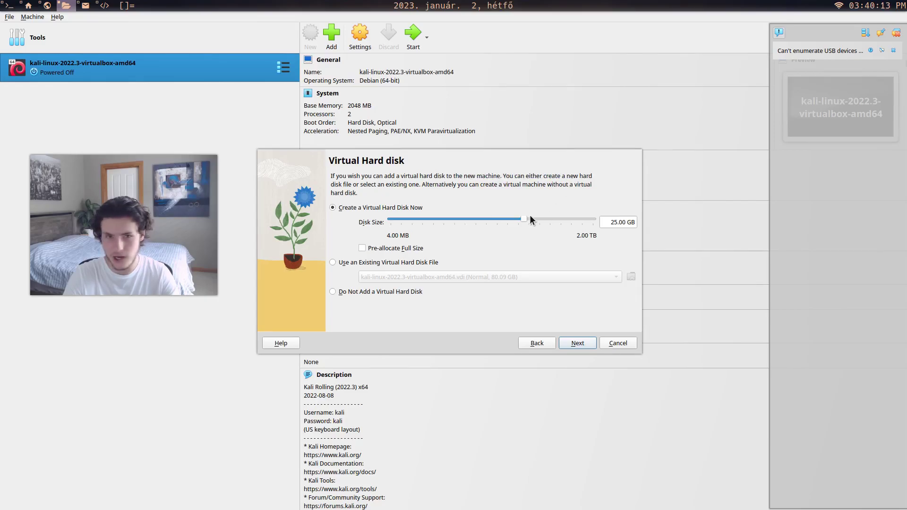
{"action": "left_click", "coordinate": [407, 261]}
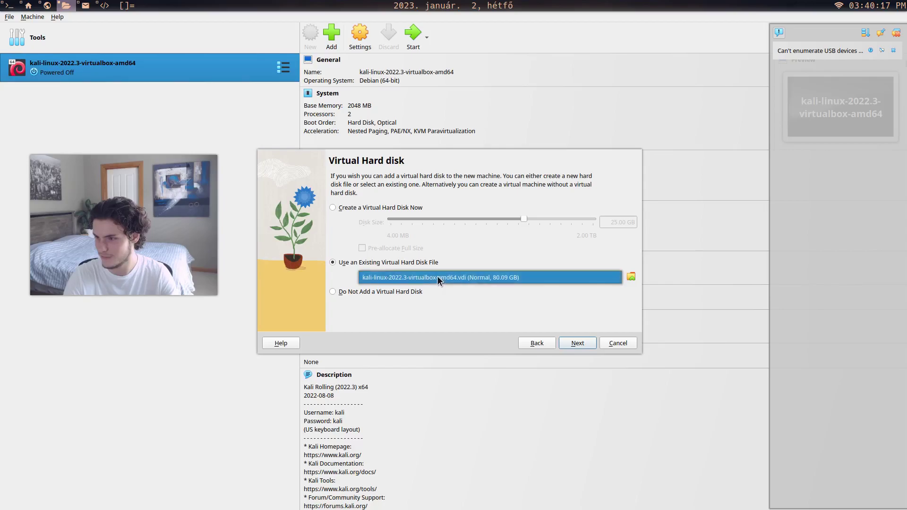
{"action": "left_click_drag", "start_coordinate": [395, 176], "coordinate": [485, 183]}
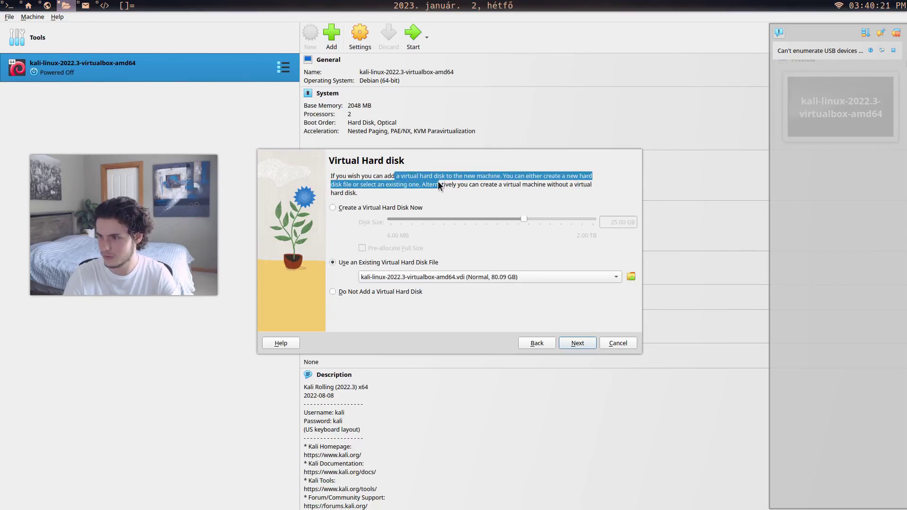
{"action": "left_click", "coordinate": [567, 185]}
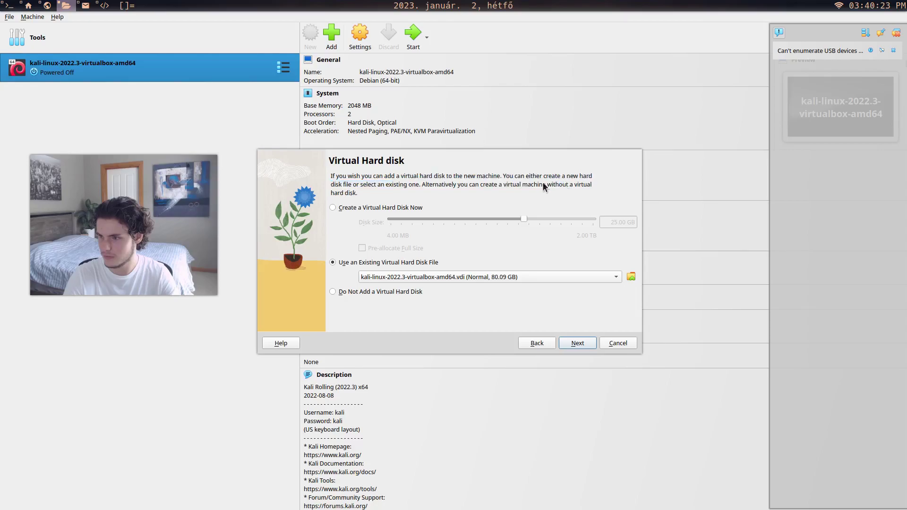
- Try to create the machine with a new 102.73 GB virtual hard disk, leaving full-size pre-allocation off
{"action": "left_click", "coordinate": [398, 208]}
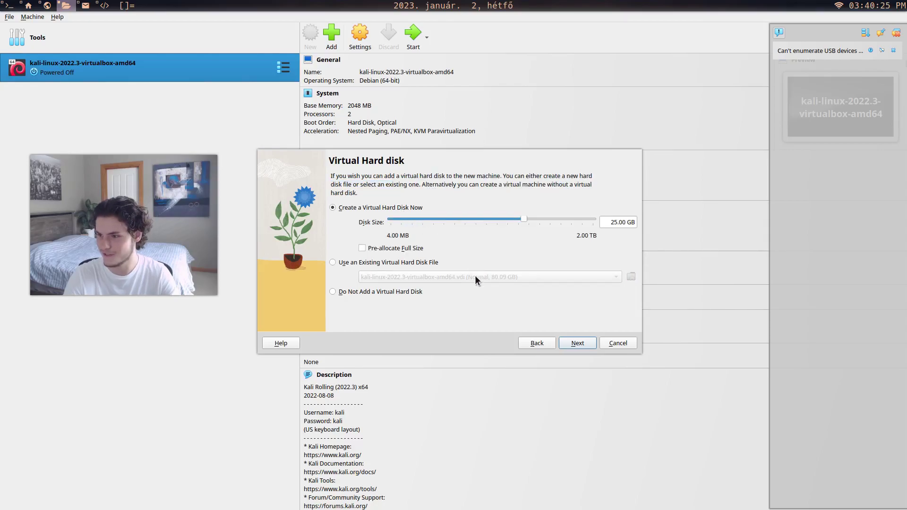
{"action": "double_click", "coordinate": [405, 249]}
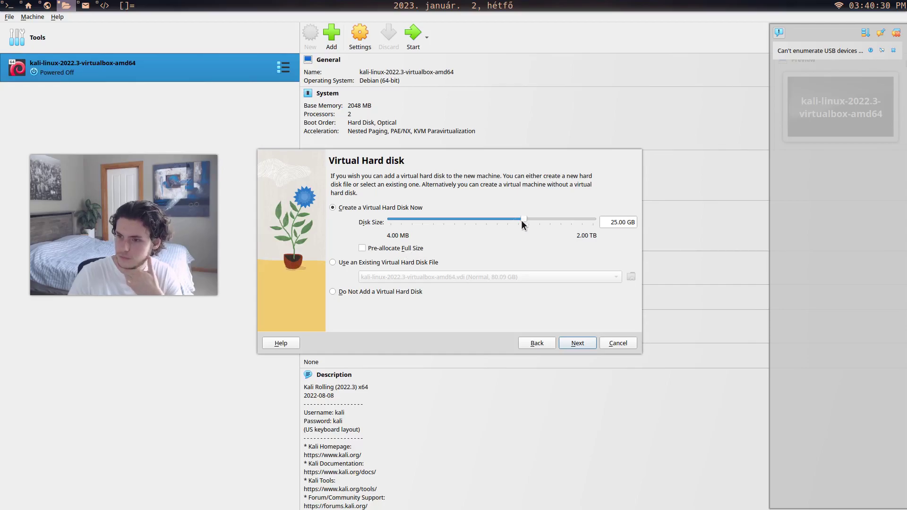
{"action": "left_click_drag", "start_coordinate": [523, 219], "coordinate": [546, 220]}
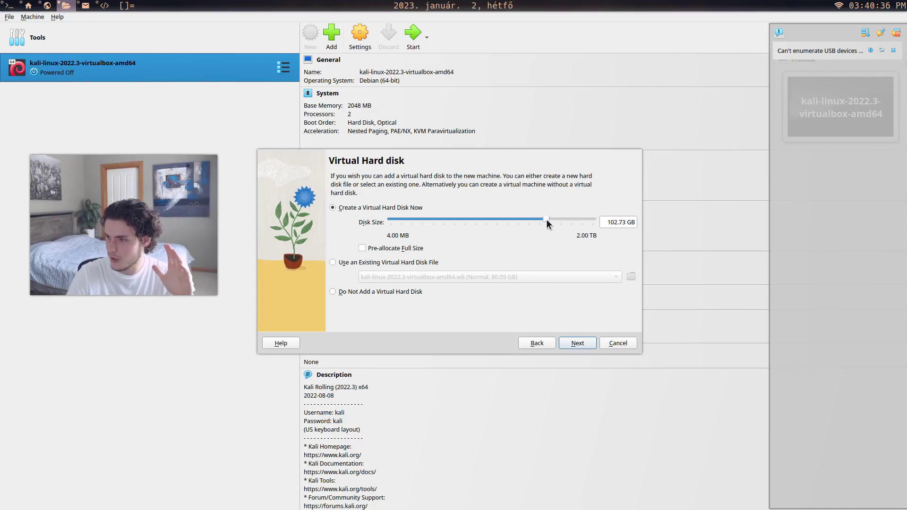
{"action": "left_click", "coordinate": [579, 340]}
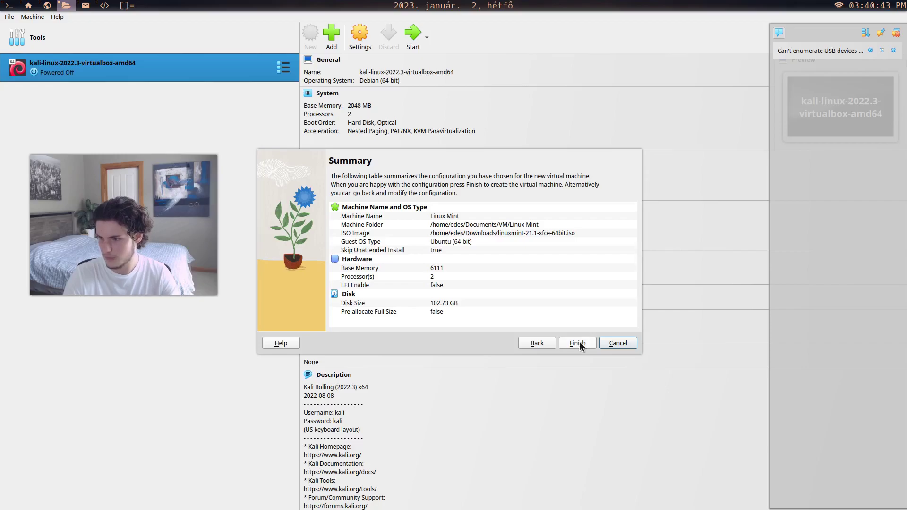
{"action": "left_click", "coordinate": [578, 344]}
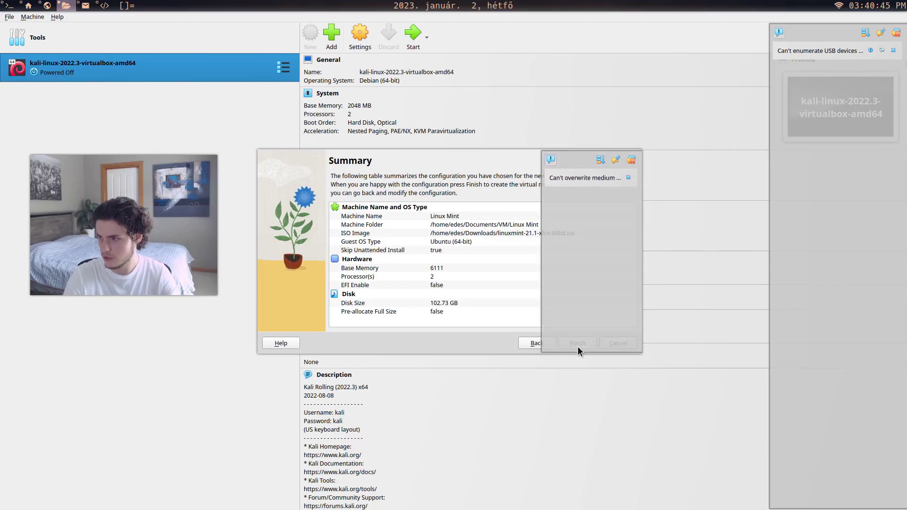
- Read and dismiss the error notification, and try again to finish creating the machine with the same settings
{"action": "mouse_move", "coordinate": [592, 182]}
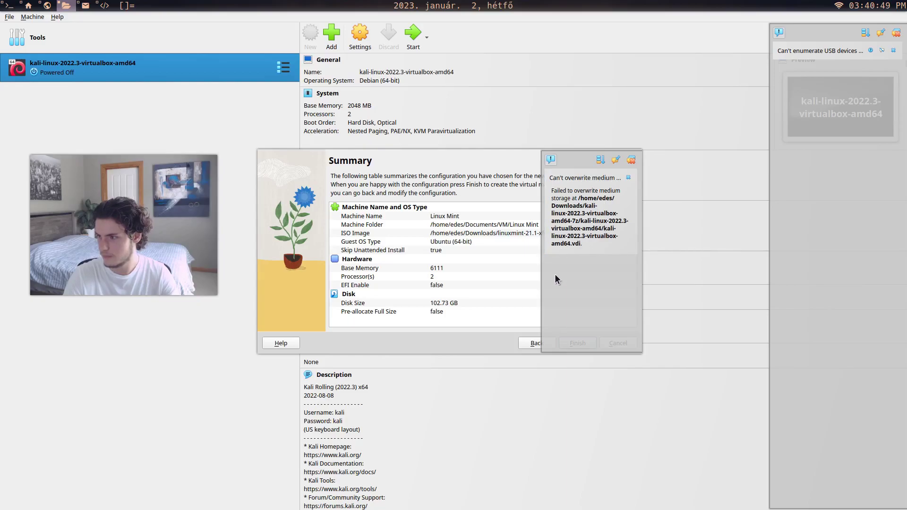
{"action": "left_click", "coordinate": [536, 292]}
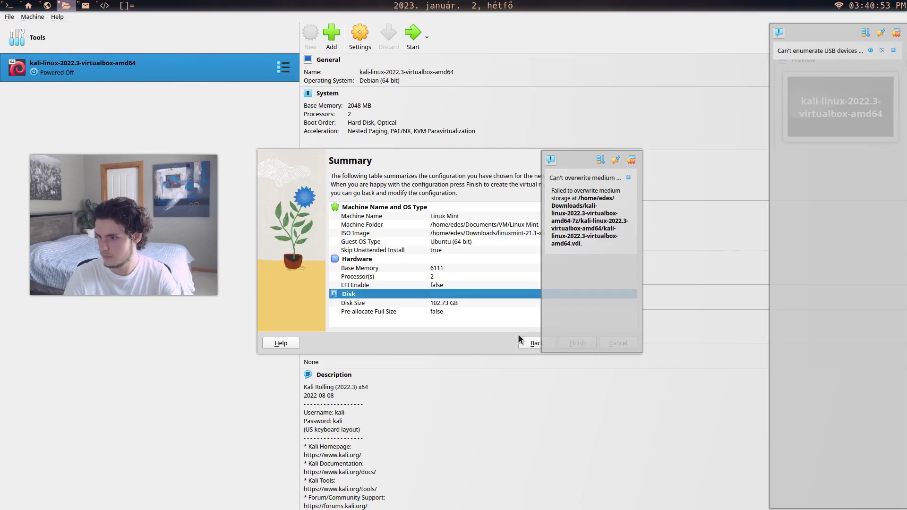
{"action": "left_click", "coordinate": [628, 179]}
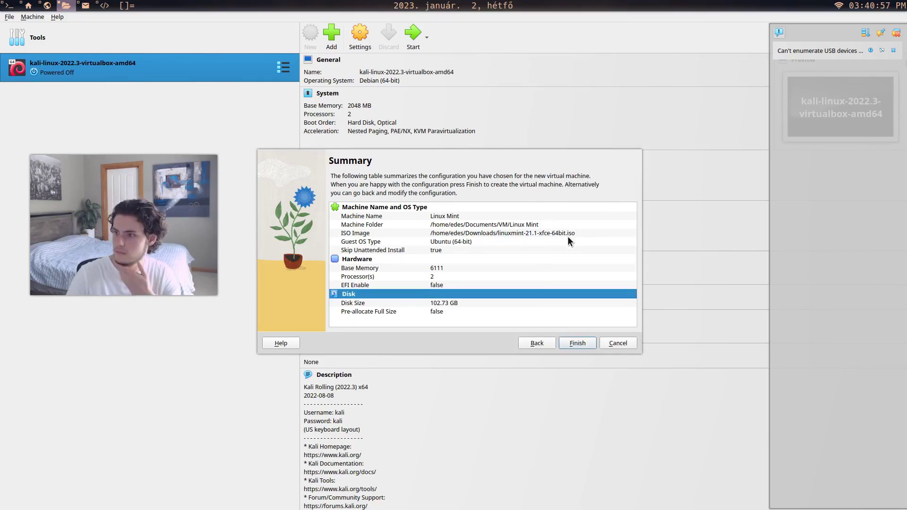
{"action": "left_click", "coordinate": [573, 342]}
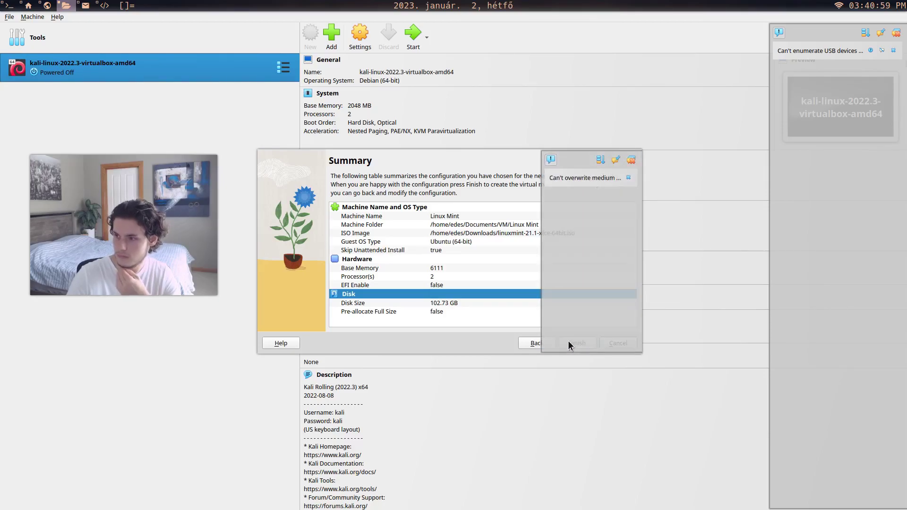
- Return to the disk settings, use the existing kali-linux-2022.3-virtualbox-amd64.vdi as the virtual hard disk, and finish creating the machine
{"action": "left_click", "coordinate": [525, 342]}
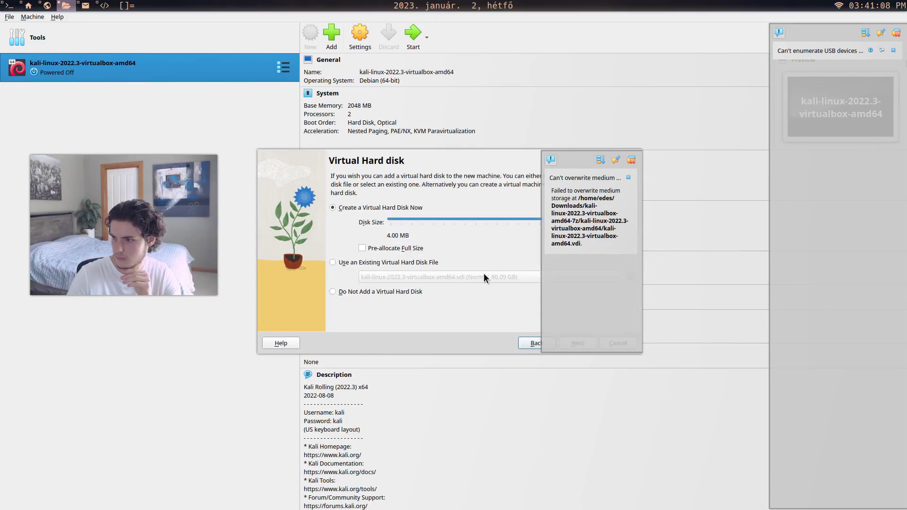
{"action": "left_click", "coordinate": [384, 262]}
{"action": "left_click", "coordinate": [628, 177]}
{"action": "left_click", "coordinate": [579, 344]}
{"action": "left_click", "coordinate": [577, 343]}
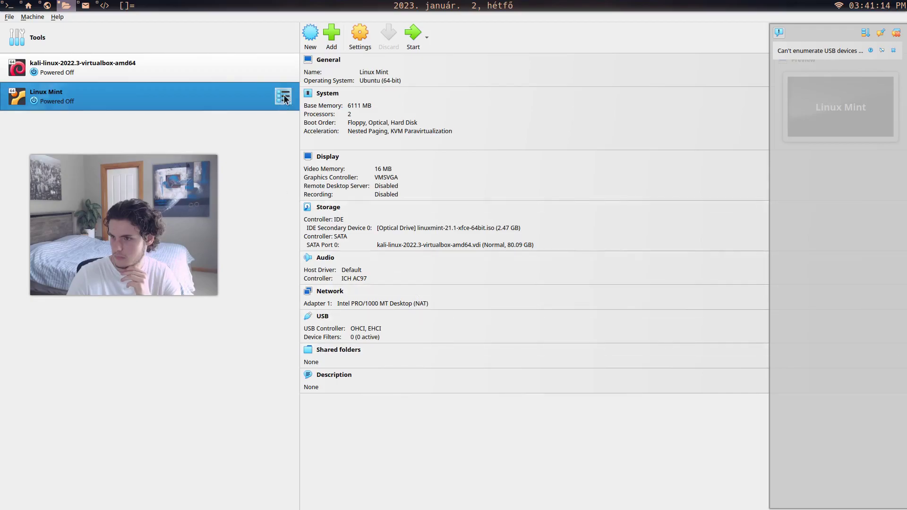
{"action": "left_click", "coordinate": [285, 100]}
{"action": "left_click", "coordinate": [287, 97]}
{"action": "left_click", "coordinate": [286, 98]}
{"action": "left_click", "coordinate": [331, 99]}
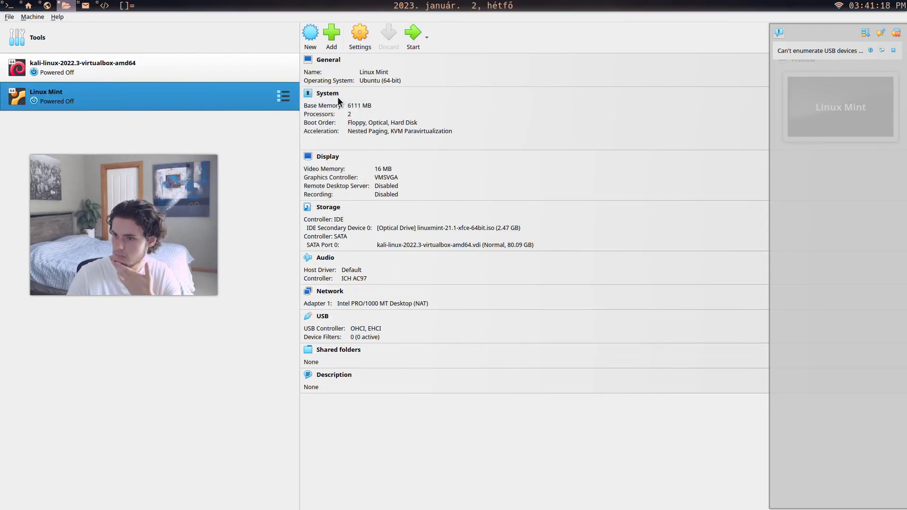
{"action": "left_click", "coordinate": [364, 36]}
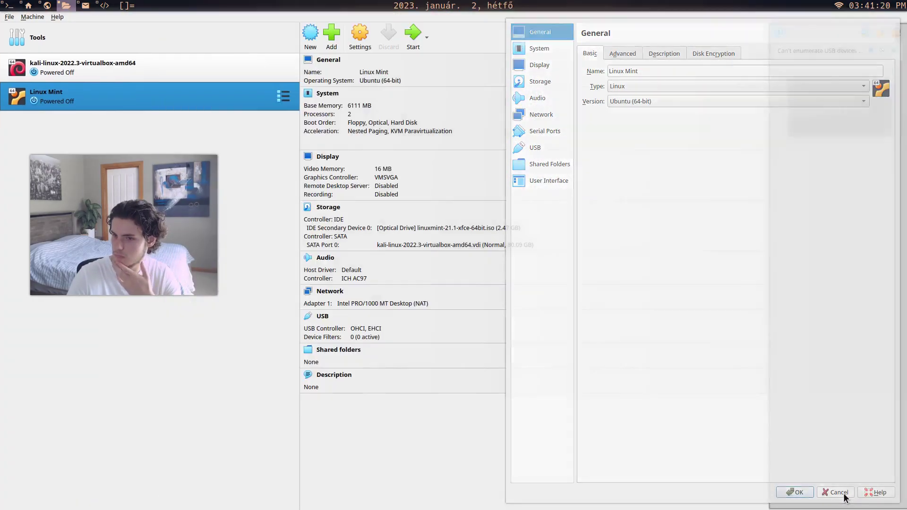
{"action": "left_click", "coordinate": [836, 492]}
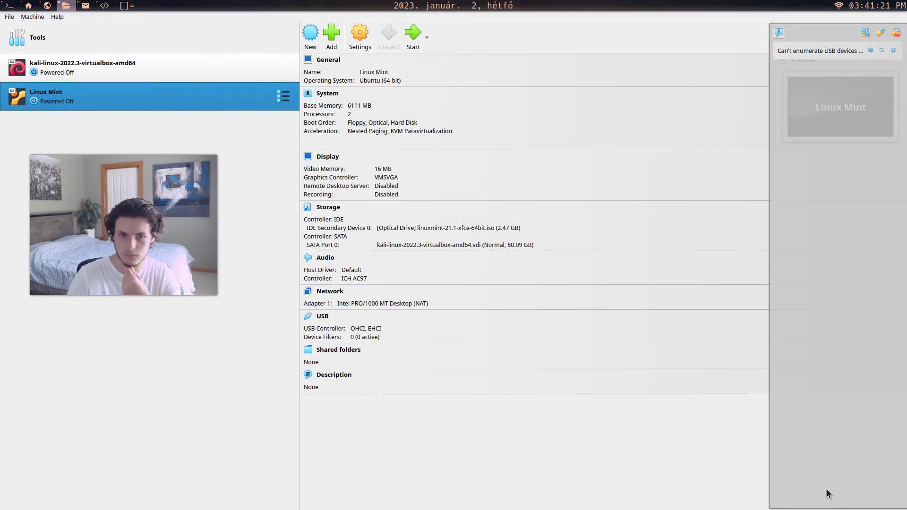
- Remove the Linux Mint virtual machine and delete all its files from the hard disk
{"action": "right_click", "coordinate": [212, 91]}
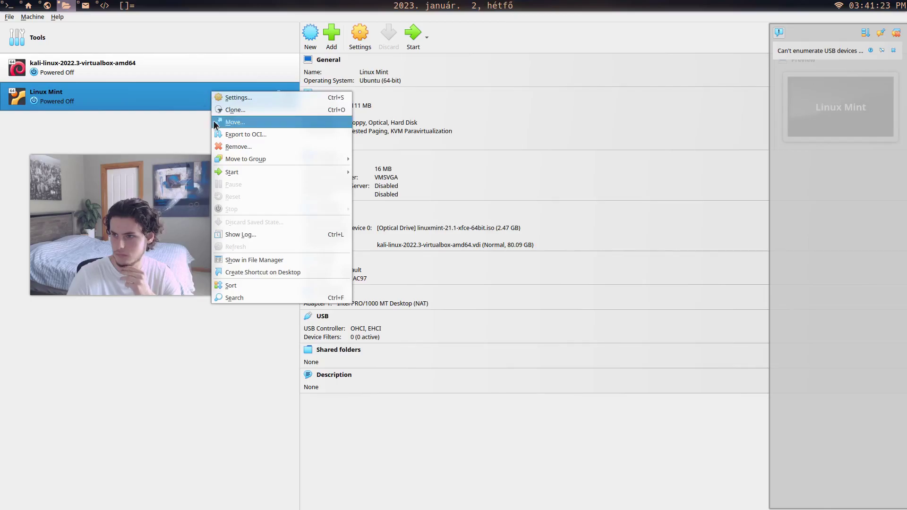
{"action": "left_click", "coordinate": [249, 146]}
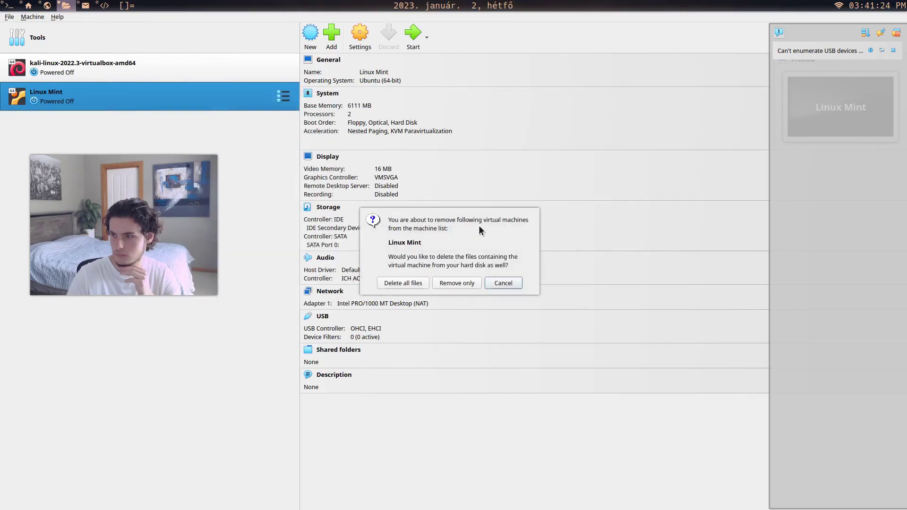
{"action": "left_click", "coordinate": [421, 282]}
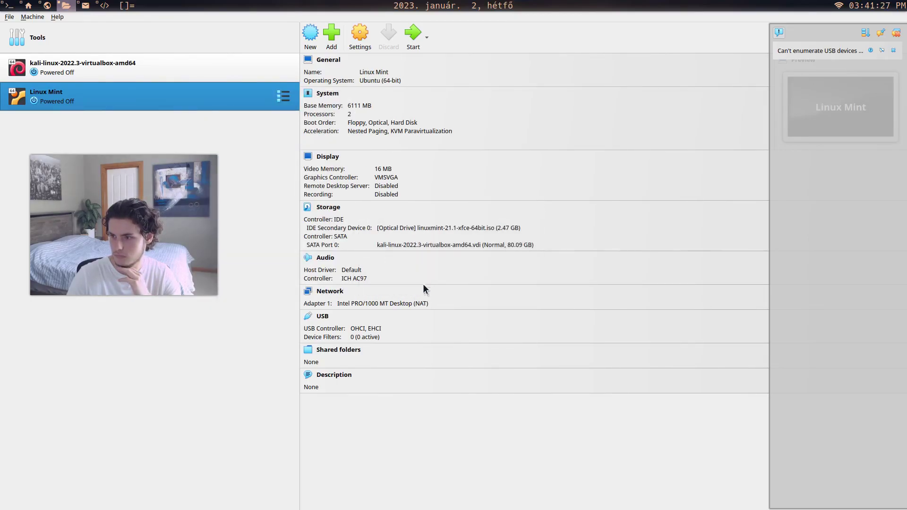
{"action": "left_click", "coordinate": [307, 43]}
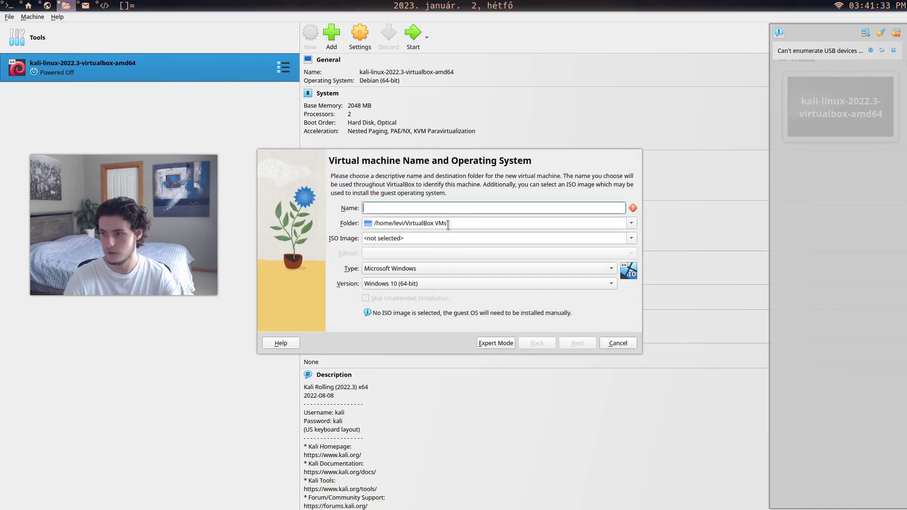
{"action": "type", "text": "Linux Mint"}
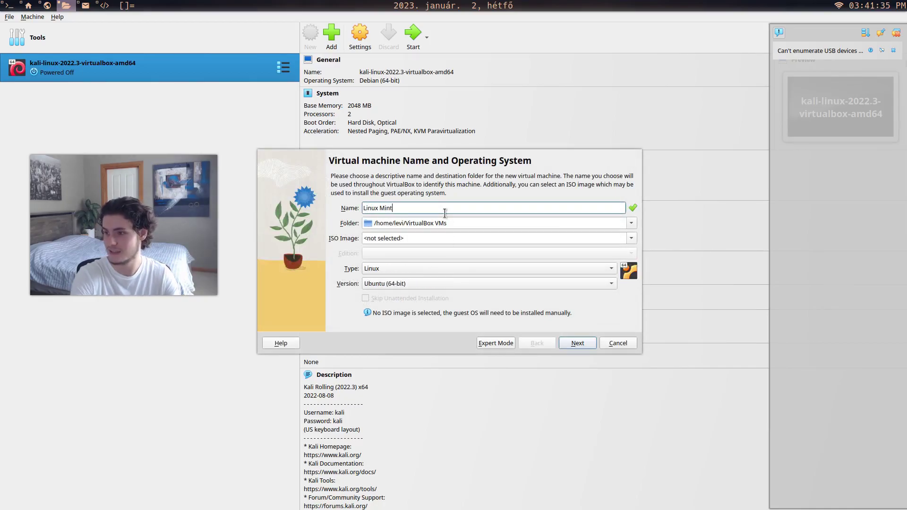
{"action": "left_click", "coordinate": [623, 225]}
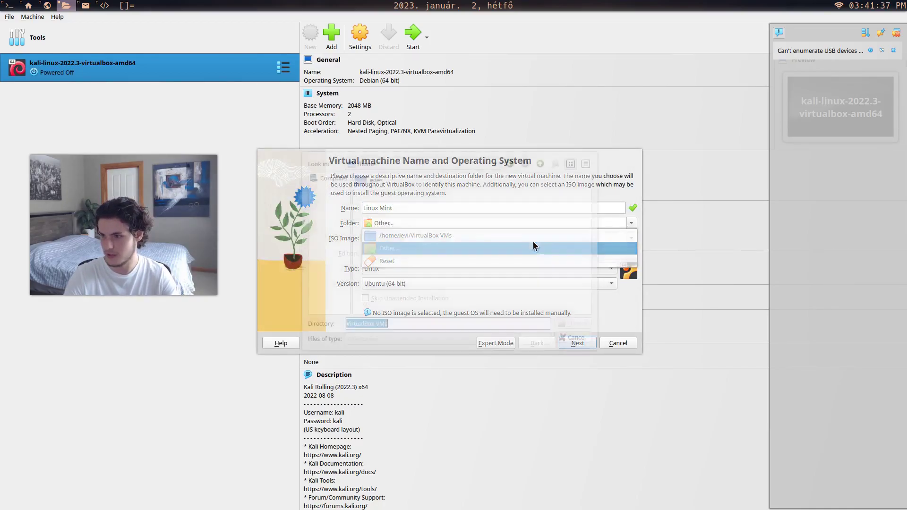
{"action": "left_click", "coordinate": [534, 243]}
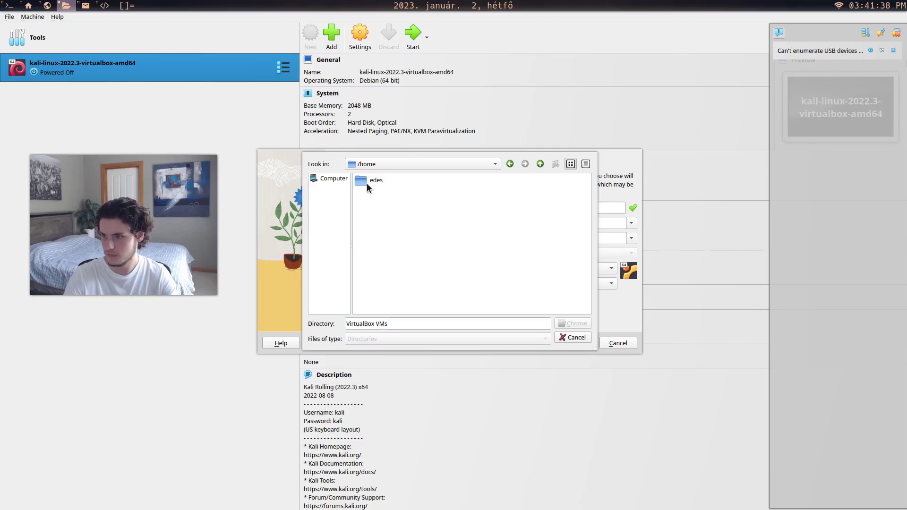
{"action": "left_click", "coordinate": [575, 337]}
{"action": "left_click", "coordinate": [615, 342]}
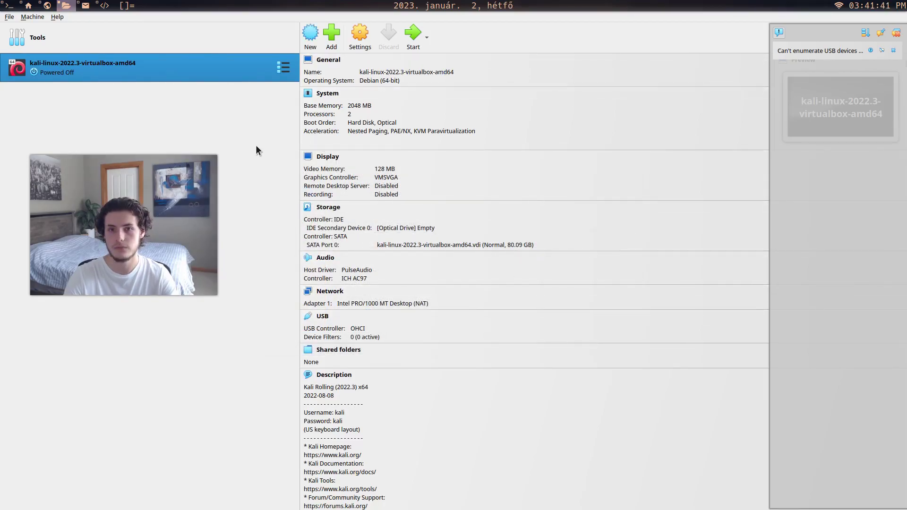
- Start a new virtual machine named Linux Mint and set its folder to the VM folder inside Documents
{"action": "left_click", "coordinate": [310, 35]}
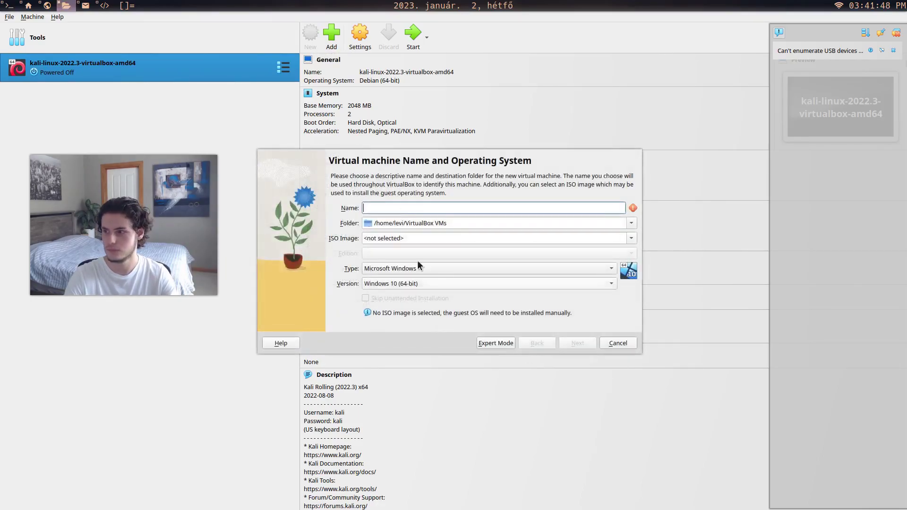
{"action": "type", "text": "Linux Mint"}
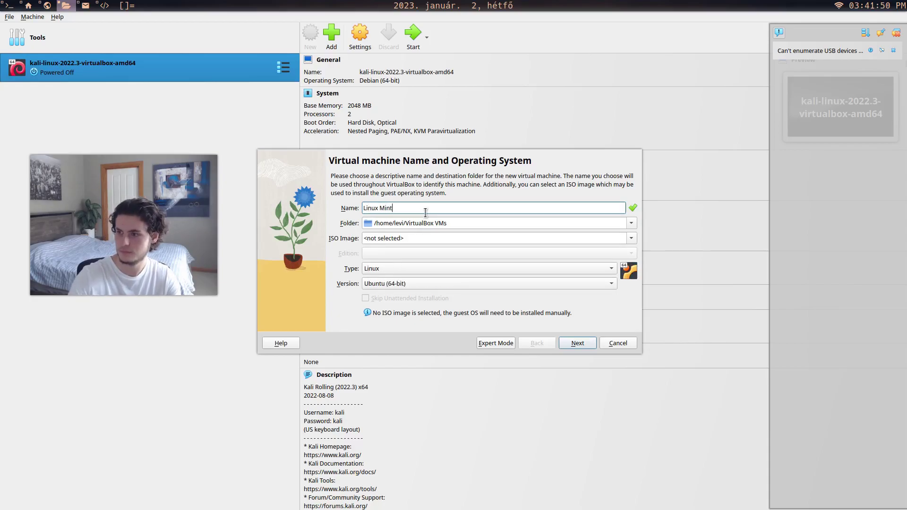
{"action": "left_click", "coordinate": [631, 224]}
{"action": "left_click", "coordinate": [551, 248]}
{"action": "double_click", "coordinate": [394, 177]}
{"action": "double_click", "coordinate": [389, 197]}
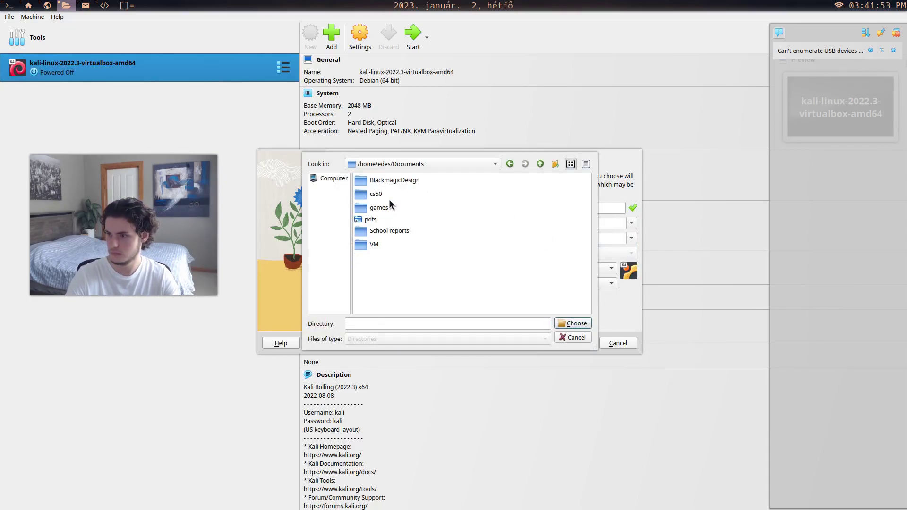
{"action": "double_click", "coordinate": [372, 243]}
{"action": "left_click", "coordinate": [573, 323]}
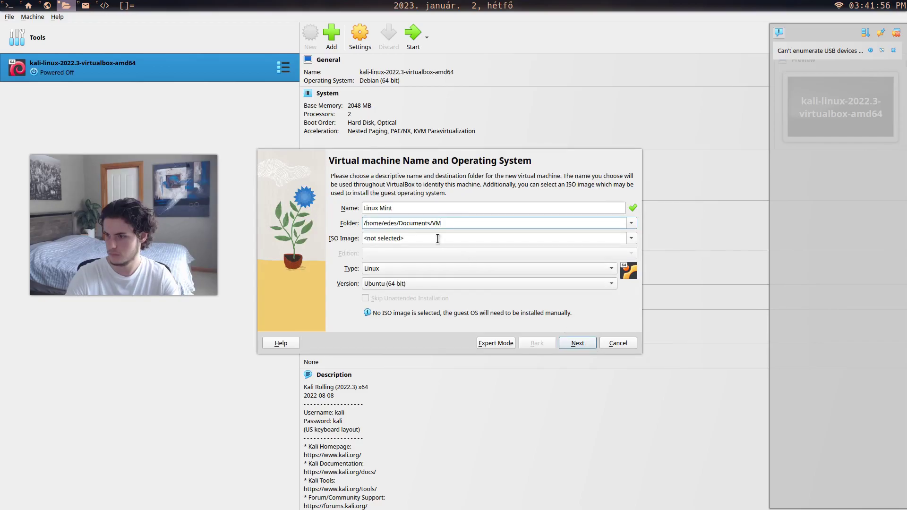
- Use linuxmint-21.1-xfce-64bit.iso as the ISO image and skip the unattended installation
{"action": "left_click", "coordinate": [631, 237]}
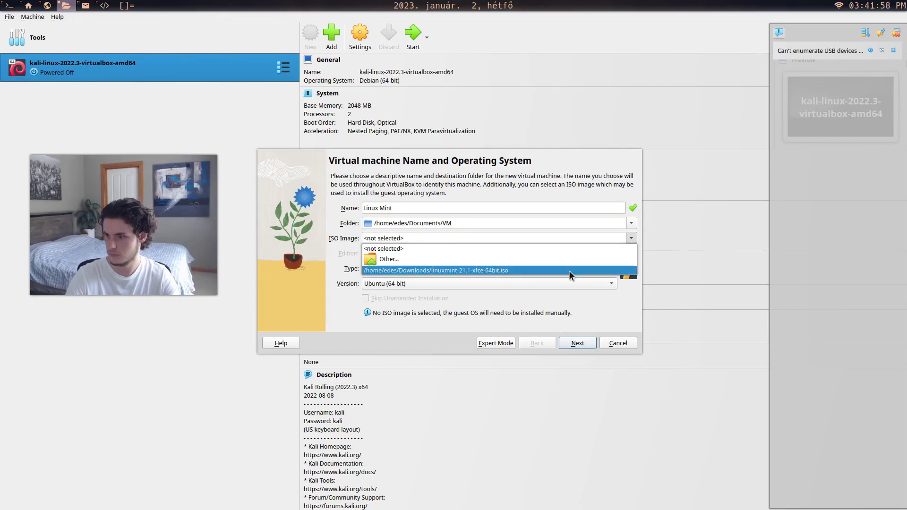
{"action": "left_click", "coordinate": [569, 270]}
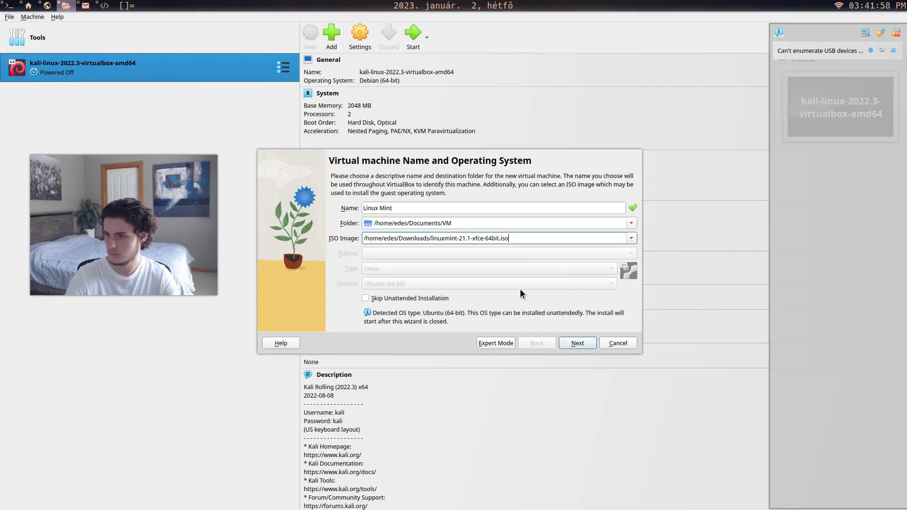
{"action": "left_click", "coordinate": [427, 297]}
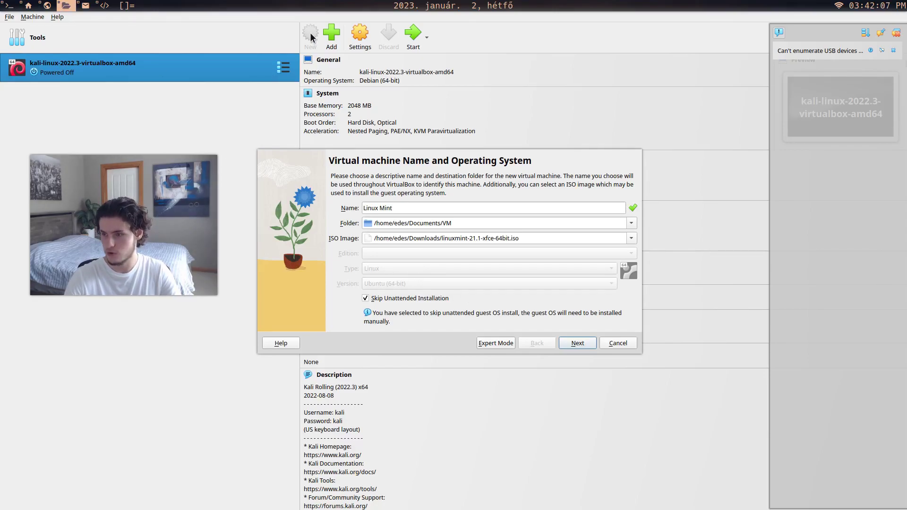
- Review the machine's name, folder and ISO image entries, reselecting linuxmint-21.1-xfce-64bit.iso from Downloads
{"action": "left_click_drag", "start_coordinate": [394, 207], "coordinate": [357, 208]}
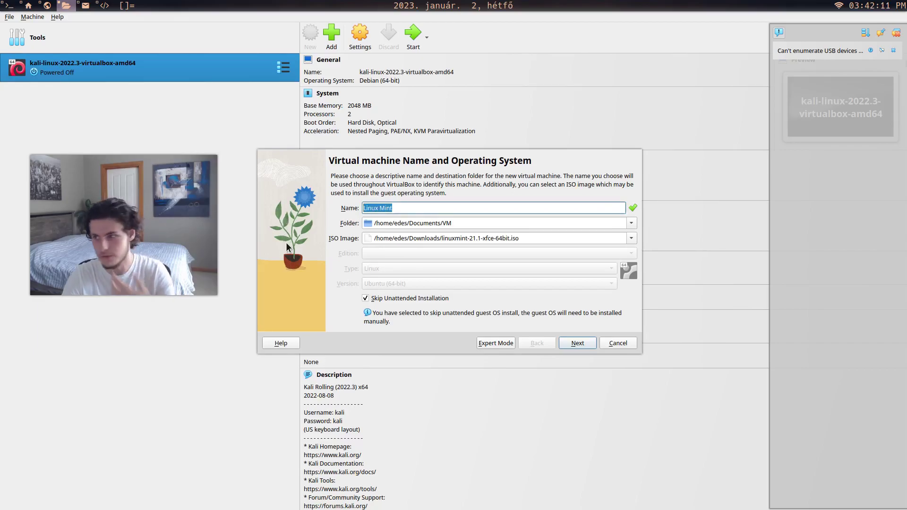
{"action": "left_click_drag", "start_coordinate": [477, 222], "coordinate": [345, 222]}
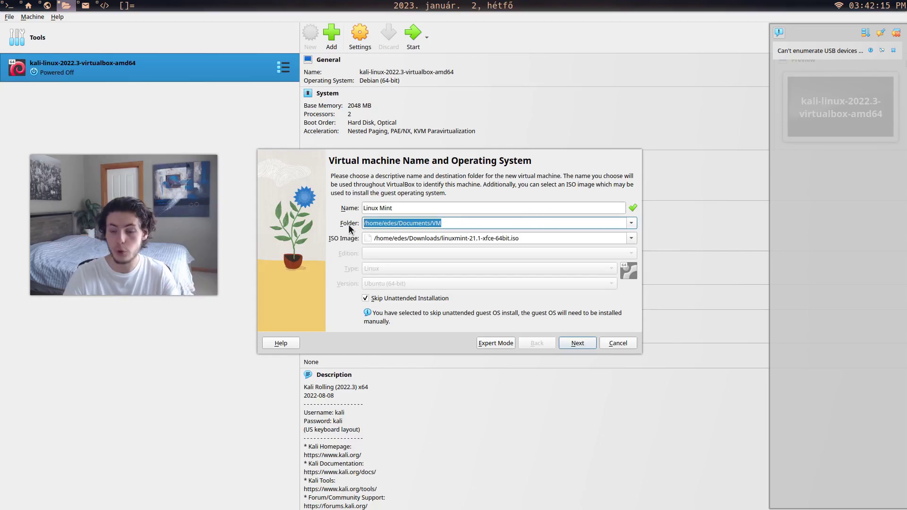
{"action": "left_click", "coordinate": [531, 238]}
{"action": "left_click", "coordinate": [631, 238]}
{"action": "left_click", "coordinate": [599, 257]}
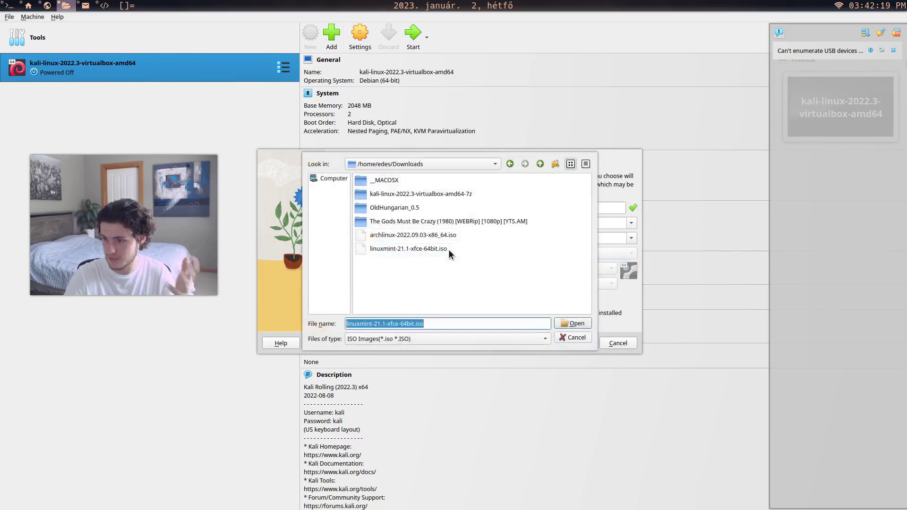
{"action": "left_click", "coordinate": [405, 249]}
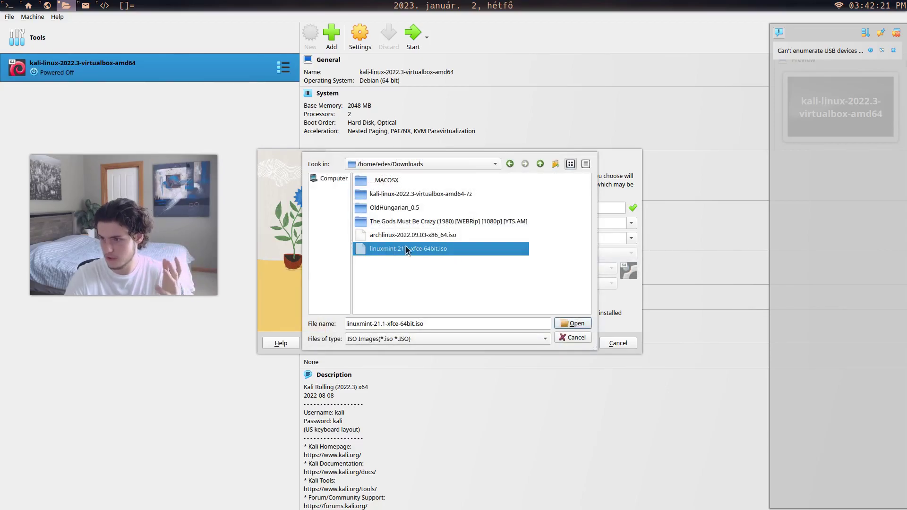
{"action": "double_click", "coordinate": [409, 249]}
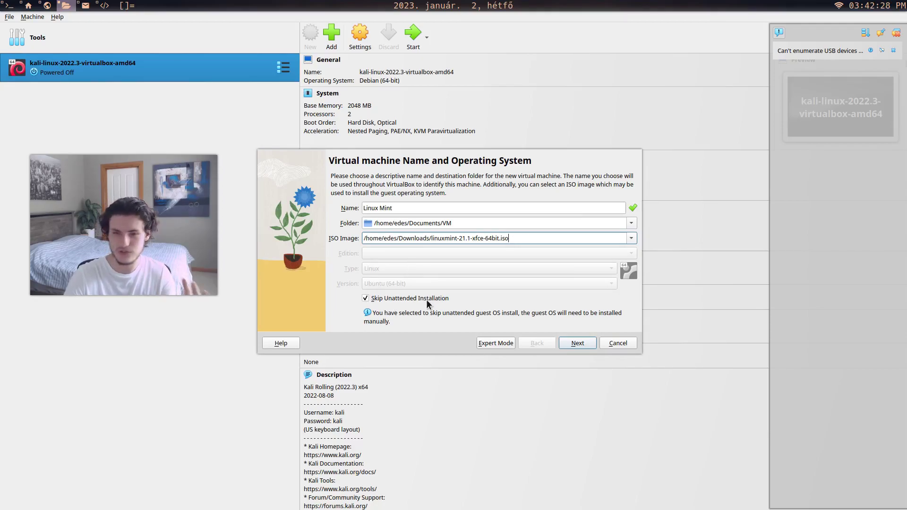
- Give the machine 6182 MB of base memory and 2 processors, leaving EFI disabled
{"action": "left_click", "coordinate": [577, 342]}
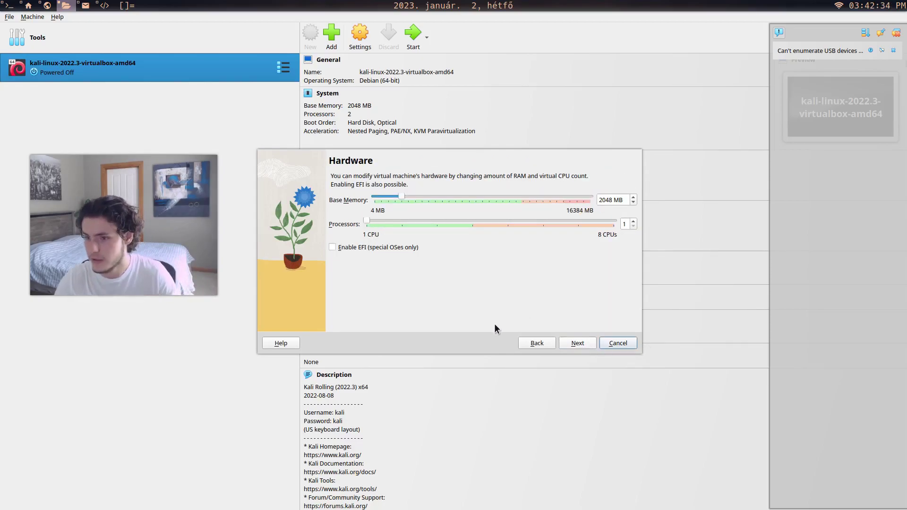
{"action": "left_click_drag", "start_coordinate": [399, 193], "coordinate": [455, 200]}
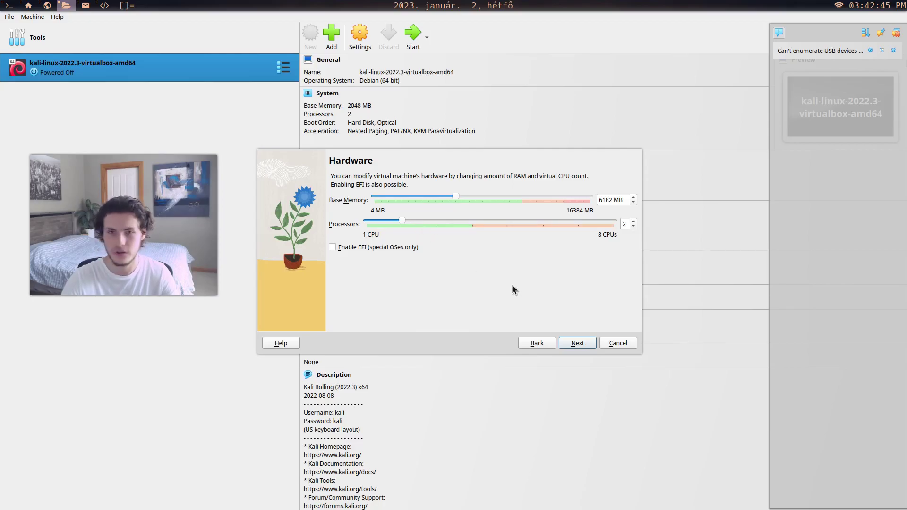
{"action": "left_click", "coordinate": [586, 345]}
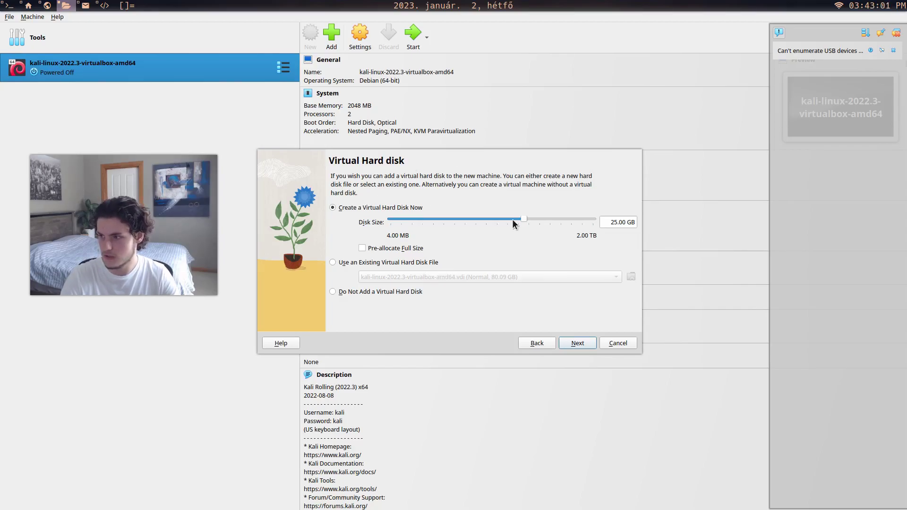
- Create a new 80.00 GB virtual hard disk without full-size pre-allocation and finish creating the machine
{"action": "left_click_drag", "start_coordinate": [523, 219], "coordinate": [541, 216]}
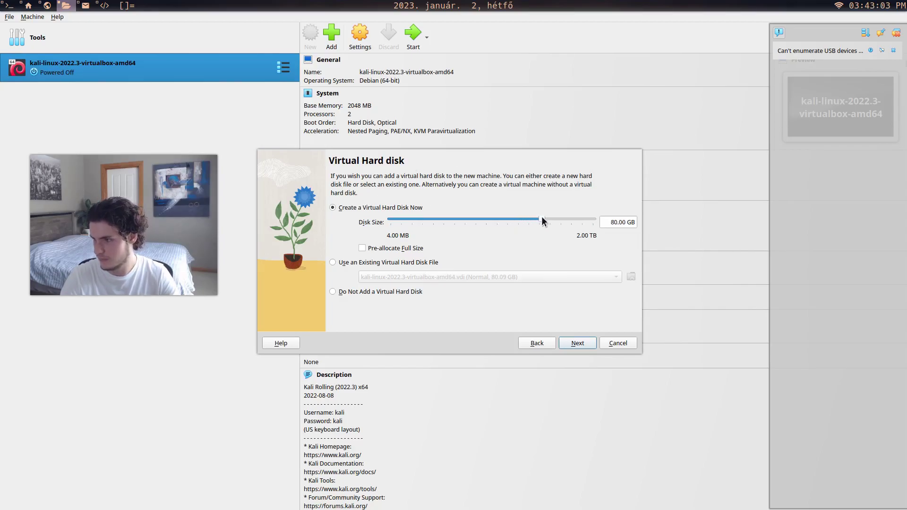
{"action": "left_click", "coordinate": [578, 343]}
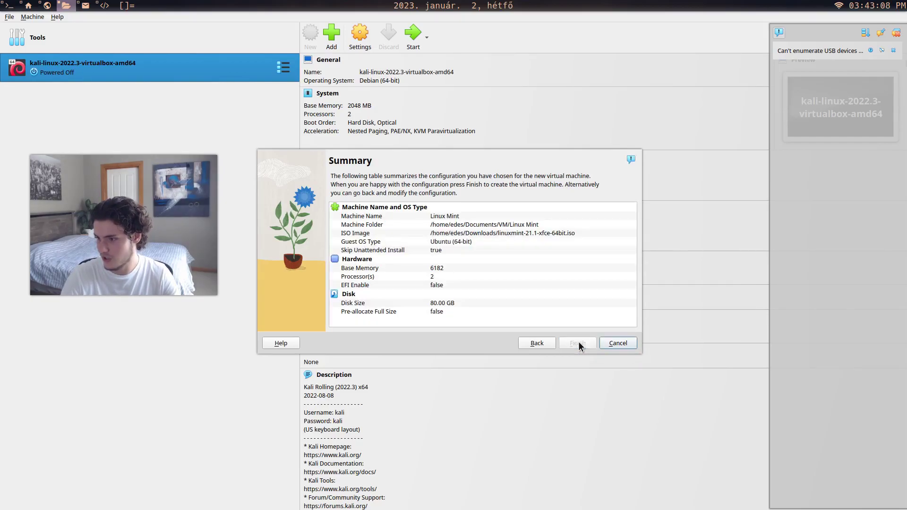
{"action": "left_click", "coordinate": [578, 343]}
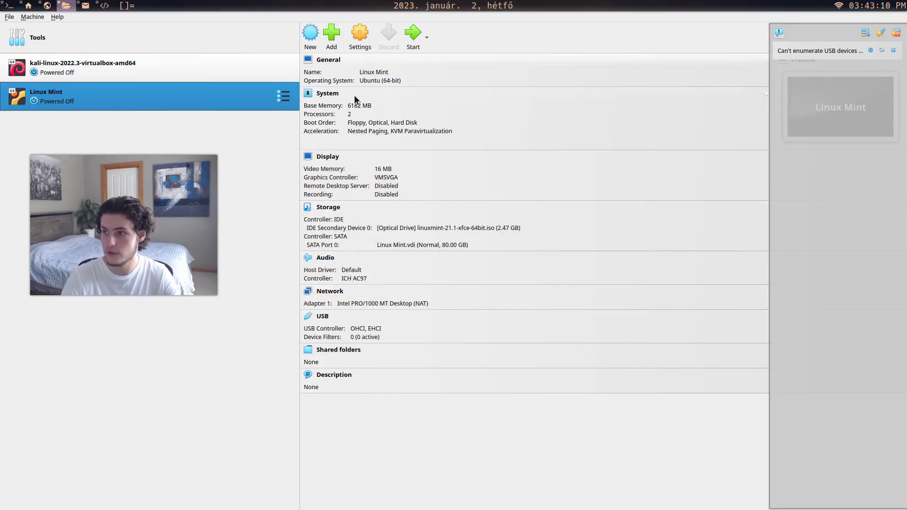
- Make the manager window floating, reposition it, and start the Linux Mint virtual machine
{"action": "key", "text": "super+f"}
{"action": "left_click_drag", "start_coordinate": [412, 46], "coordinate": [632, 422]}
{"action": "left_click_drag", "start_coordinate": [487, 366], "coordinate": [669, 297]}
{"action": "double_click", "coordinate": [437, 189]}
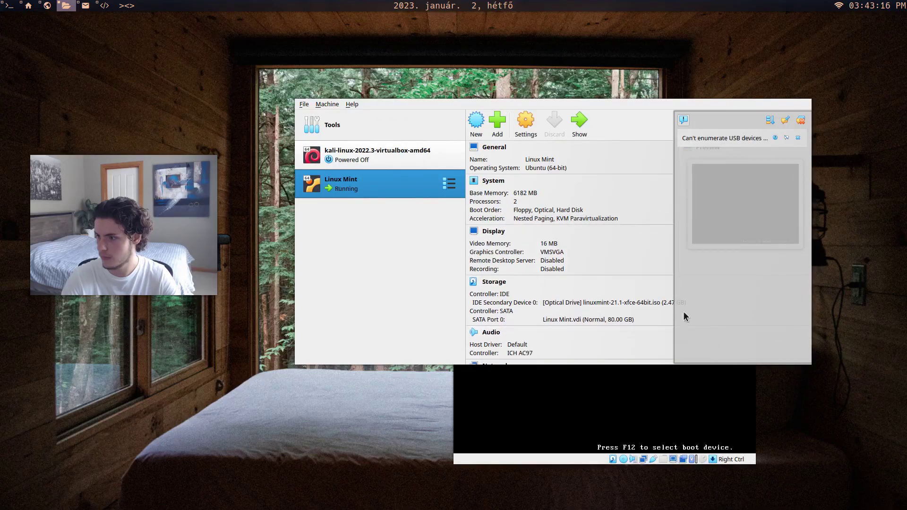
- Move the manager window out of view, then bring back and enlarge the running Linux Mint machine's window
{"action": "key", "text": "super+h"}
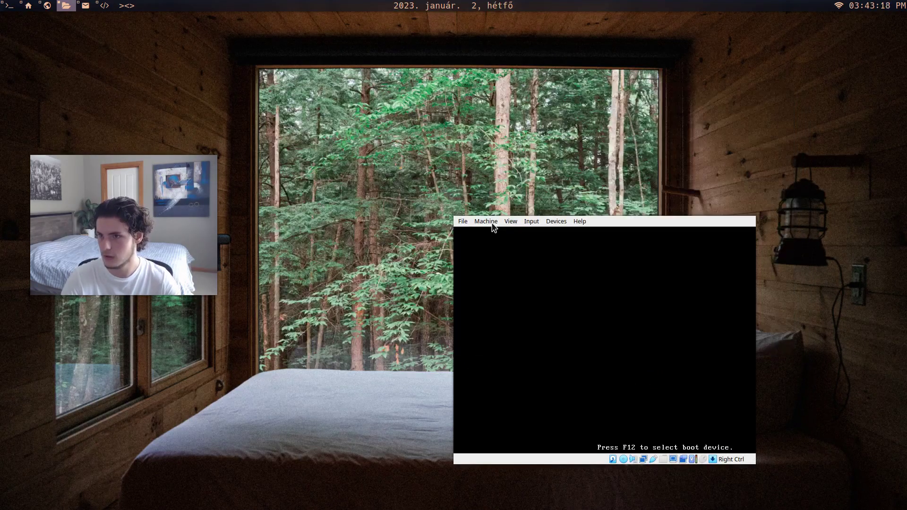
{"action": "key", "text": "super+h"}
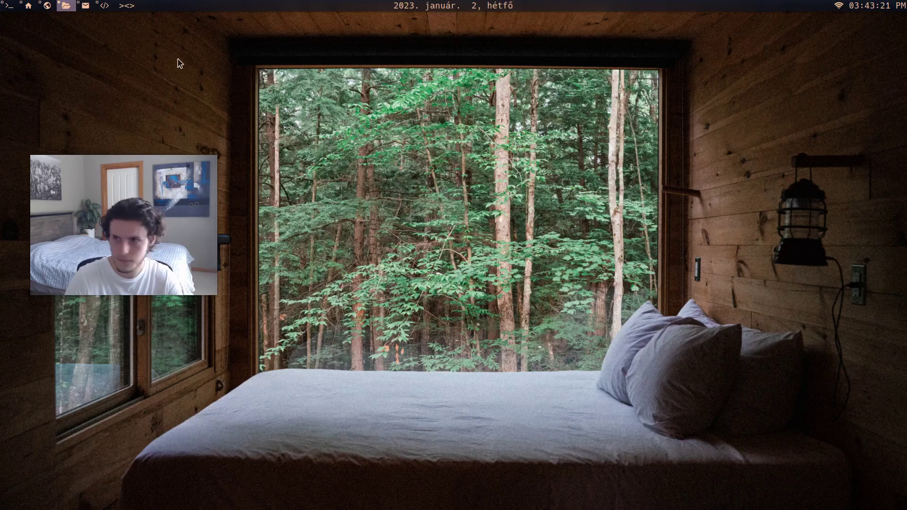
{"action": "left_click", "coordinate": [85, 6]}
{"action": "left_click", "coordinate": [66, 5]}
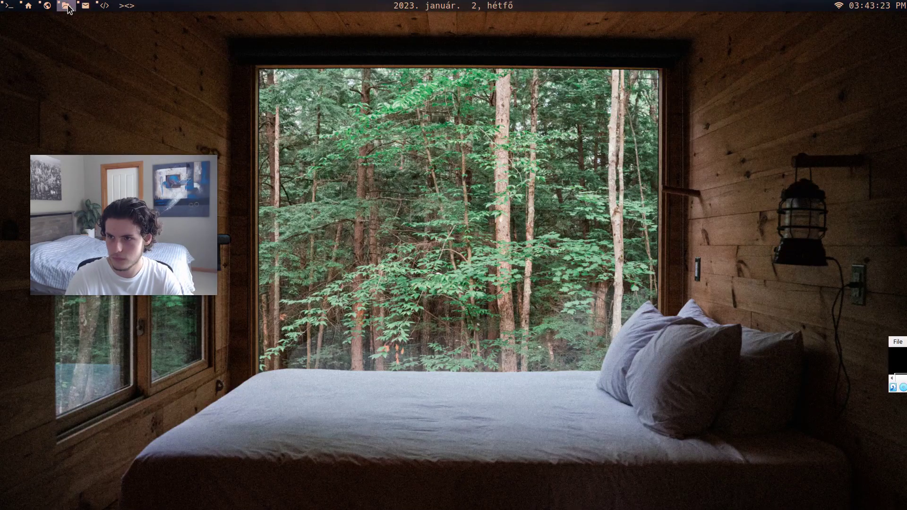
{"action": "left_click_drag", "start_coordinate": [894, 369], "coordinate": [199, 191]}
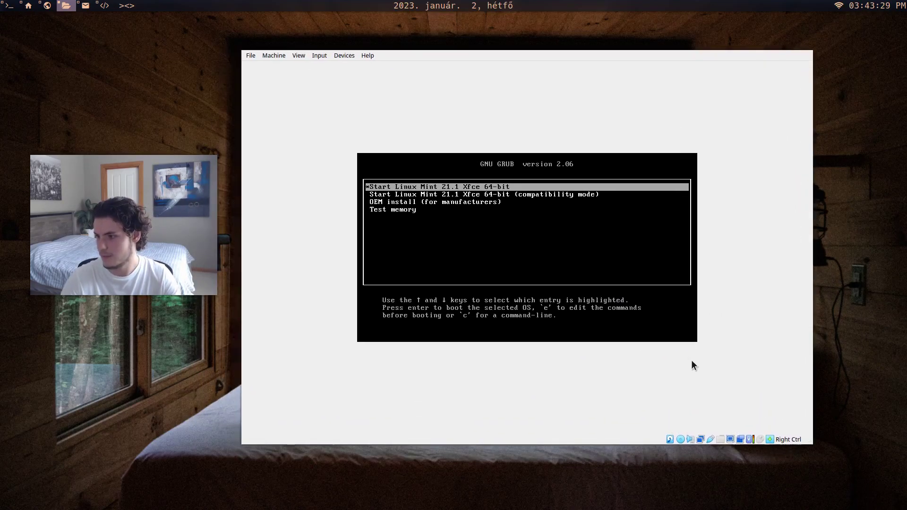
- Browse the GRUB boot entries and return the selection to Start Linux Mint 21.1 Xfce 64-bit
{"action": "key", "text": "Down"}
{"action": "key", "text": "Down"}
{"action": "key", "text": "Up"}
{"action": "key", "text": "Up"}
{"action": "key", "text": "Down"}
{"action": "key", "text": "Down"}
{"action": "key", "text": "Up"}
{"action": "key", "text": "Up"}
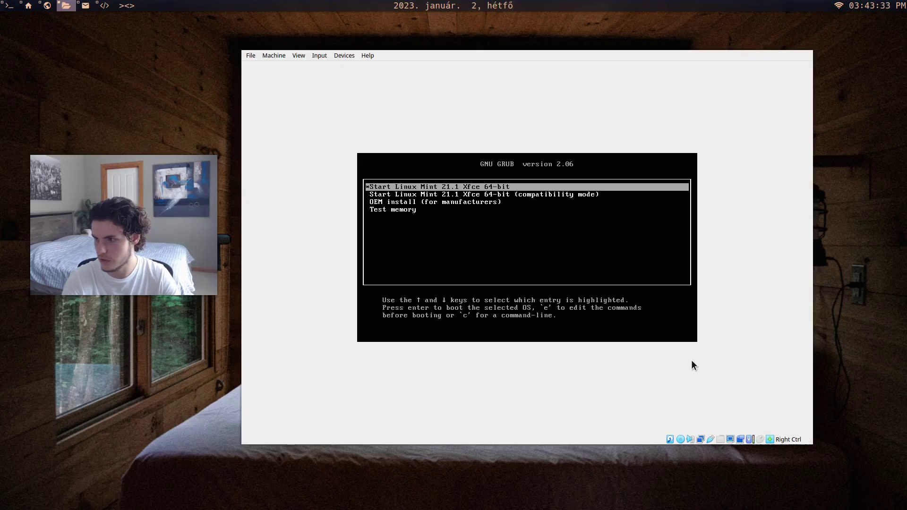
- Boot the Start Linux Mint 21.1 Xfce 64-bit entry and move the virtual machine's window back into view
{"action": "key", "text": "Return"}
{"action": "left_click_drag", "start_coordinate": [606, 360], "coordinate": [780, 412]}
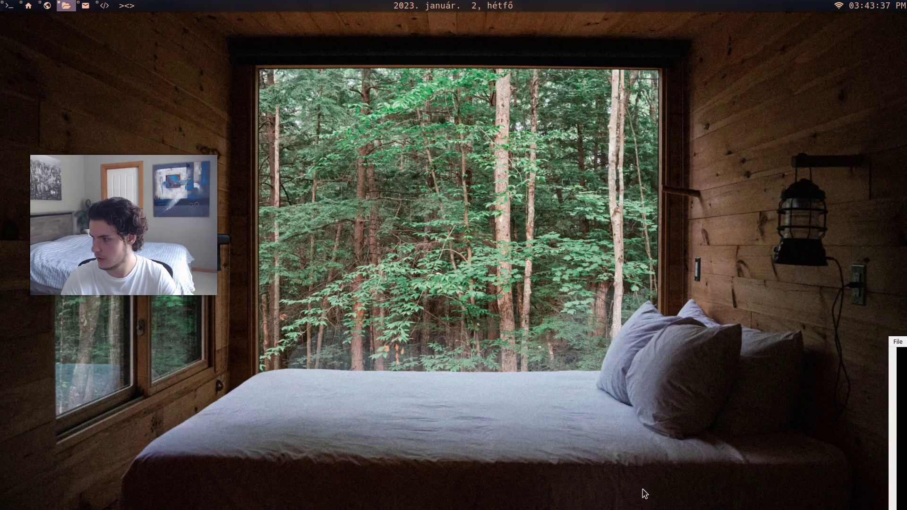
{"action": "left_click_drag", "start_coordinate": [895, 384], "coordinate": [787, 456]}
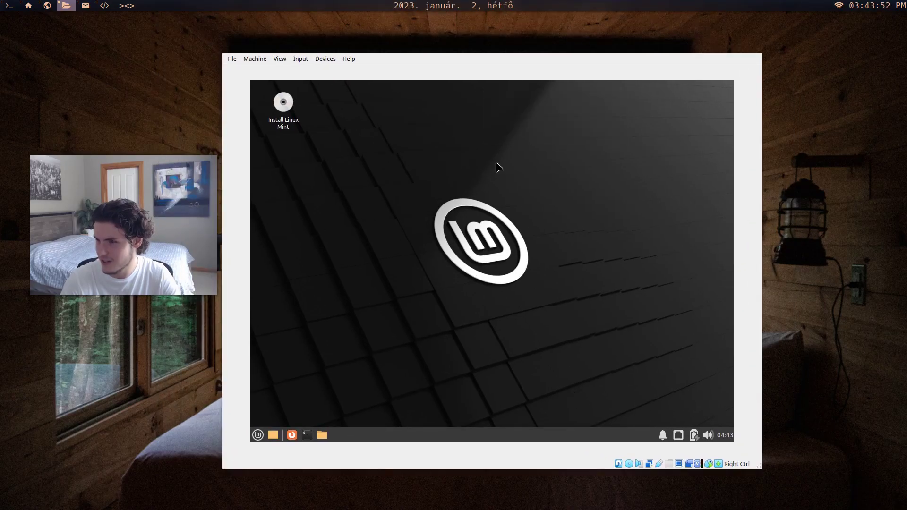
- Launch Firefox Web Browser from the application menu of the Linux Mint live session
{"action": "left_click", "coordinate": [257, 435]}
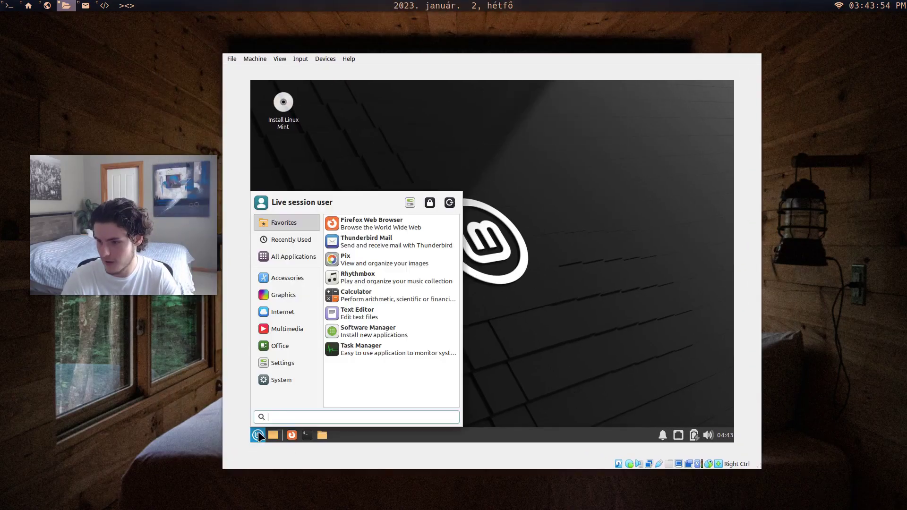
{"action": "key", "text": "Escape"}
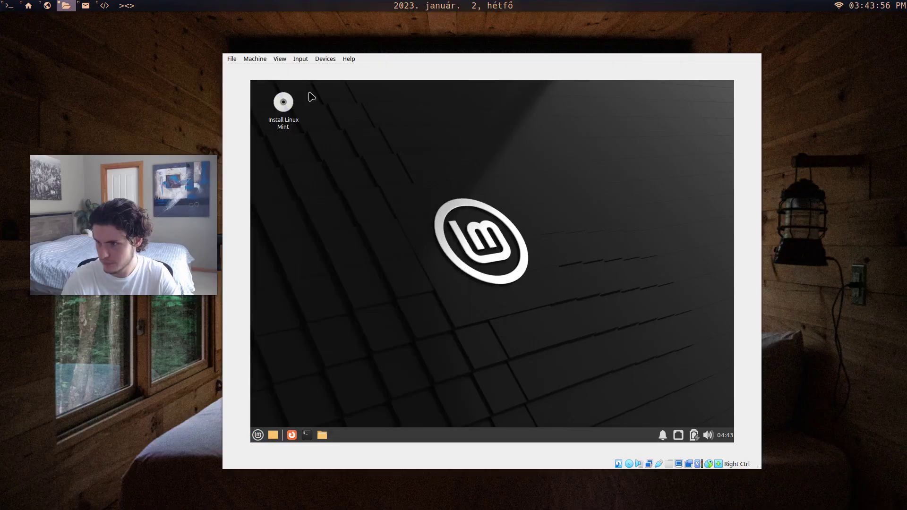
{"action": "left_click", "coordinate": [258, 434]}
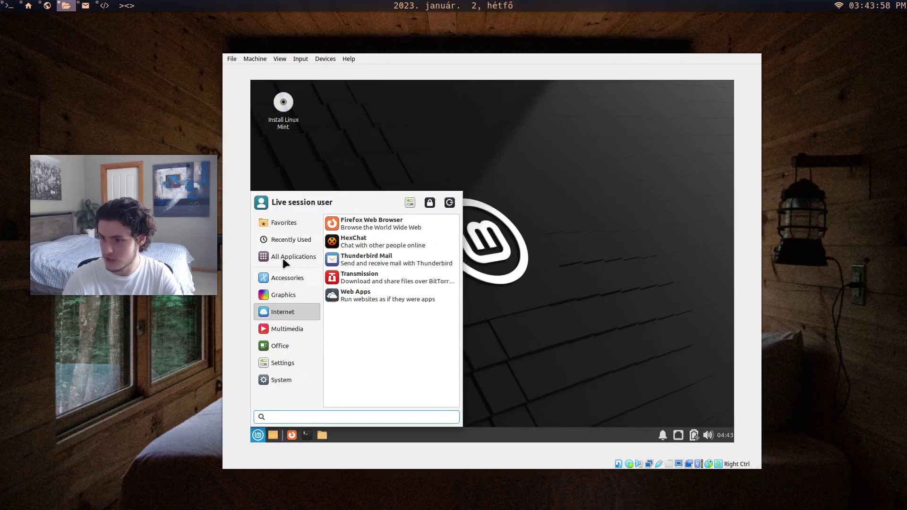
{"action": "mouse_move", "coordinate": [288, 243]}
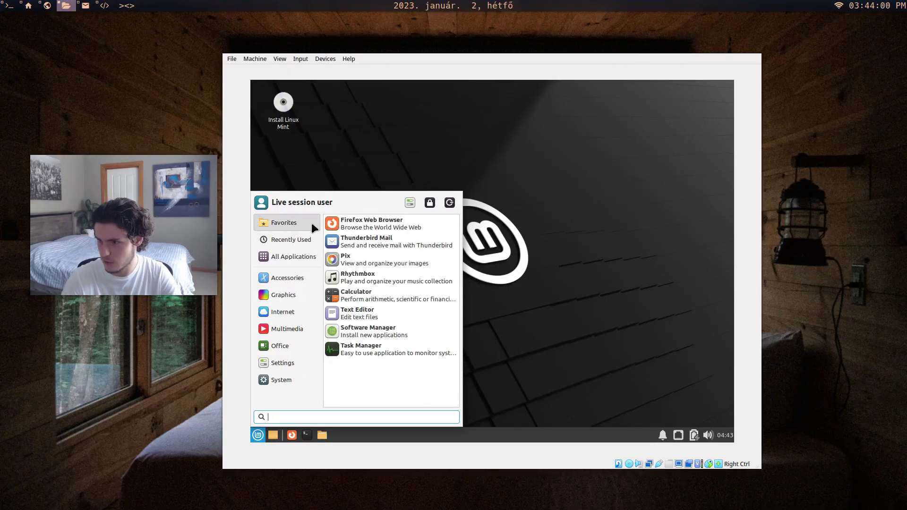
{"action": "left_click", "coordinate": [332, 229]}
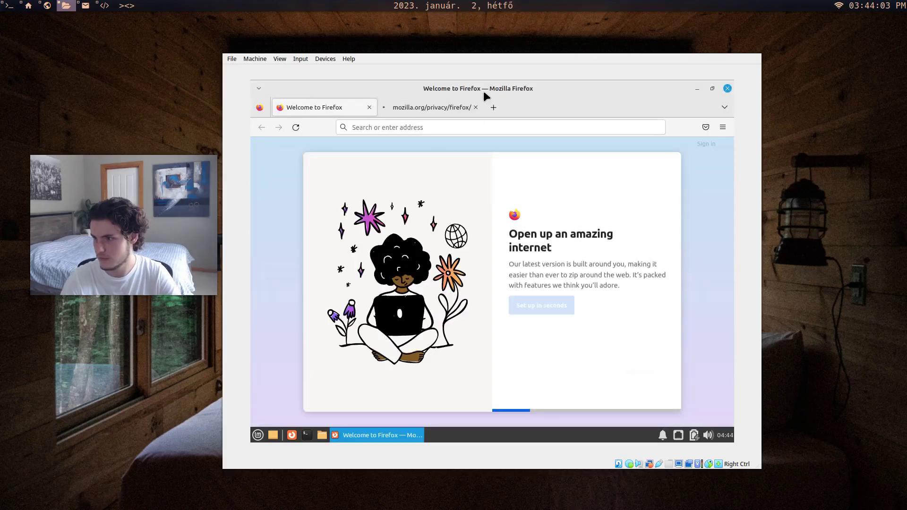
- Close the Firefox welcome and privacy notice tabs so that the browser exits to the live desktop
{"action": "left_click", "coordinate": [468, 107]}
{"action": "left_click", "coordinate": [370, 107]}
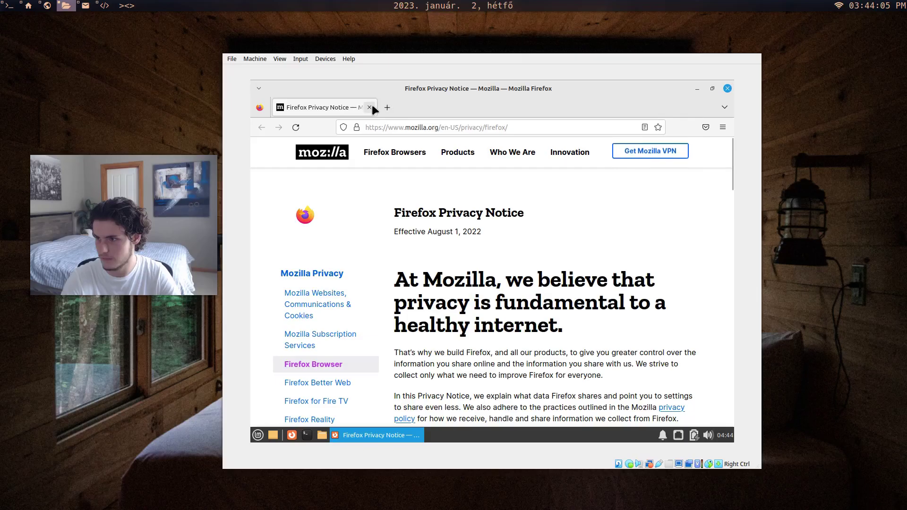
{"action": "left_click", "coordinate": [369, 107]}
{"action": "right_click", "coordinate": [568, 325]}
{"action": "left_click", "coordinate": [474, 220]}
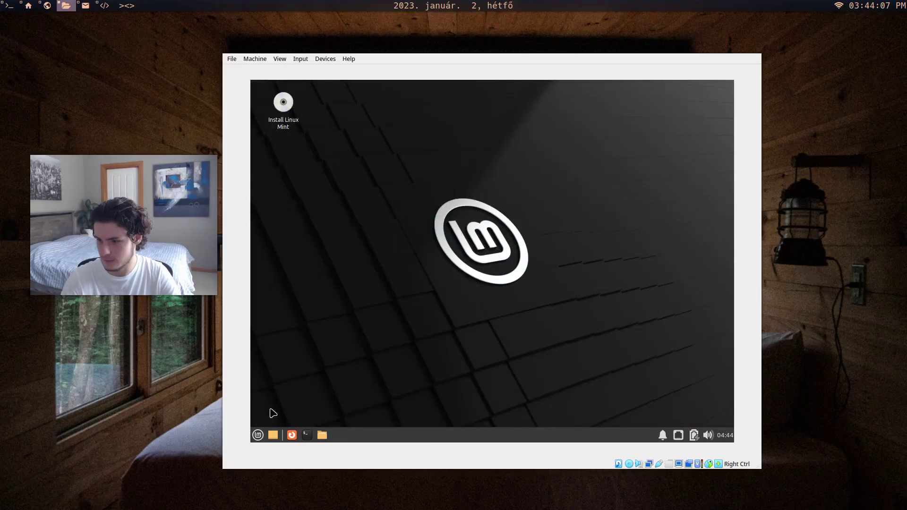
- Open a terminal in the live session, move its window towards the desktop's centre and try to run vim
{"action": "left_click", "coordinate": [258, 435]}
{"action": "left_click", "coordinate": [307, 435]}
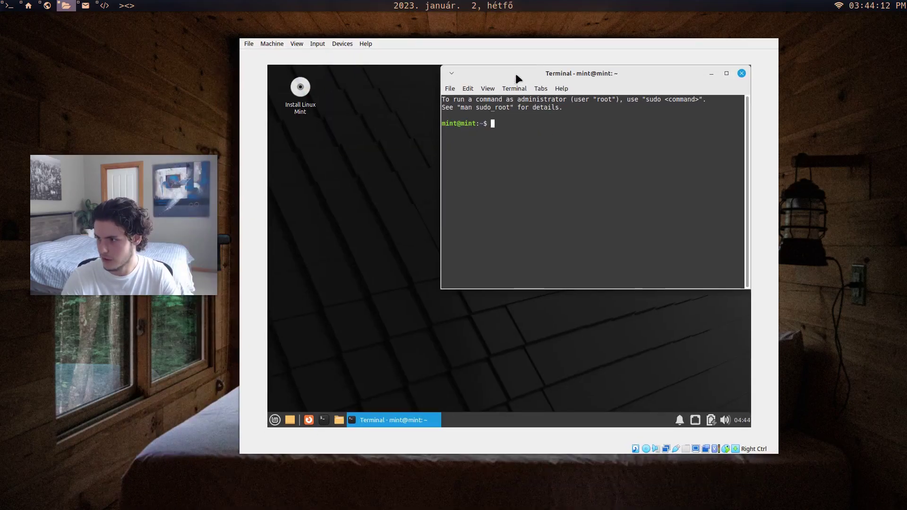
{"action": "left_click_drag", "start_coordinate": [518, 78], "coordinate": [431, 151]}
{"action": "type", "text": "vim"}
{"action": "key", "text": "Return"}
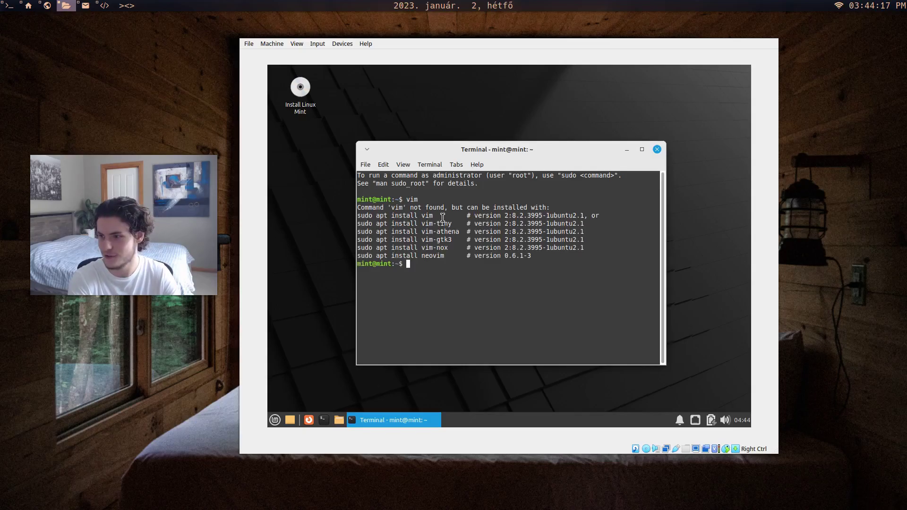
- Start nano in the terminal and write "i am typing in nano" in the new buffer
{"action": "type", "text": "nano"}
{"action": "key", "text": "Return"}
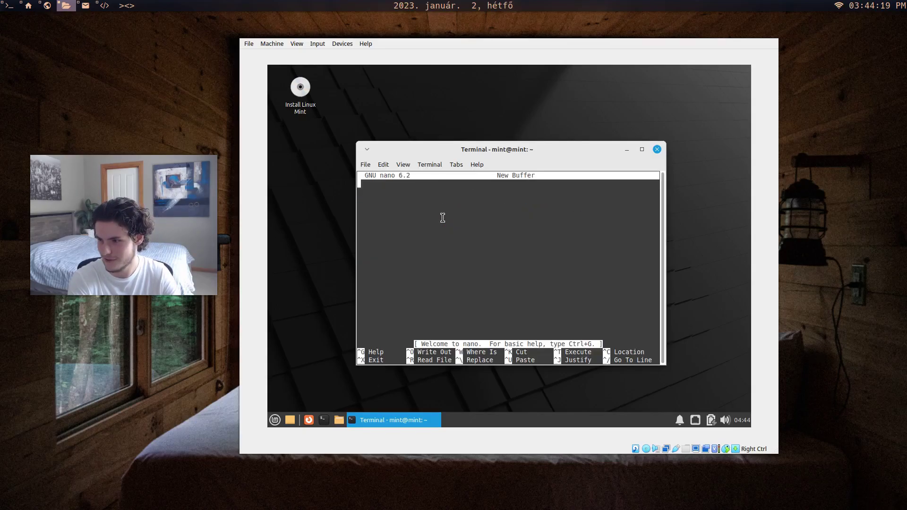
{"action": "type", "text": "i am typing in nano"}
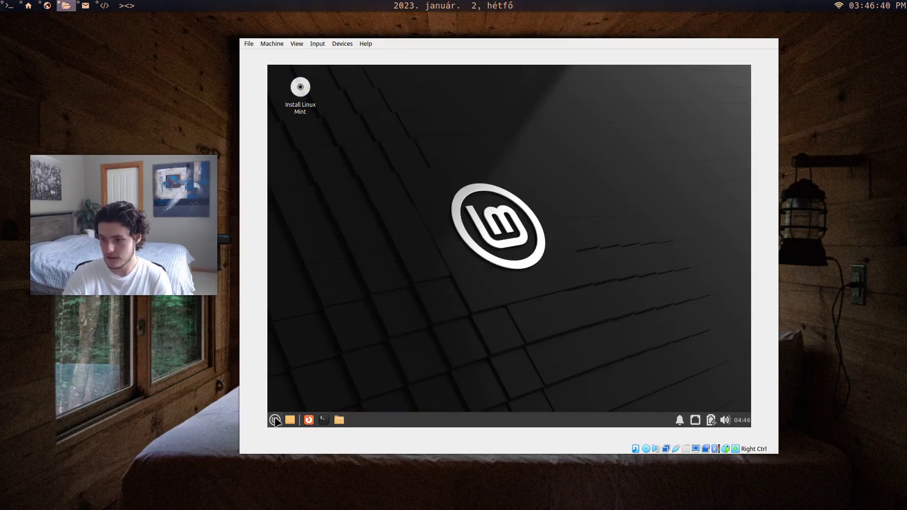
- Look through the applications in the Accessories category of the live session's application menu
{"action": "left_click", "coordinate": [275, 420]}
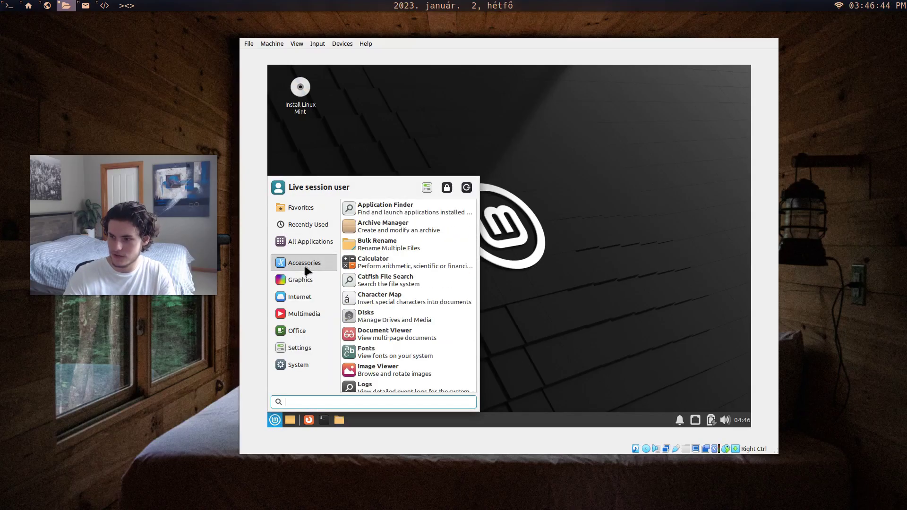
{"action": "mouse_move", "coordinate": [313, 263]}
{"action": "scroll", "coordinate": [429, 275], "scroll_direction": "down", "scroll_amount": 5}
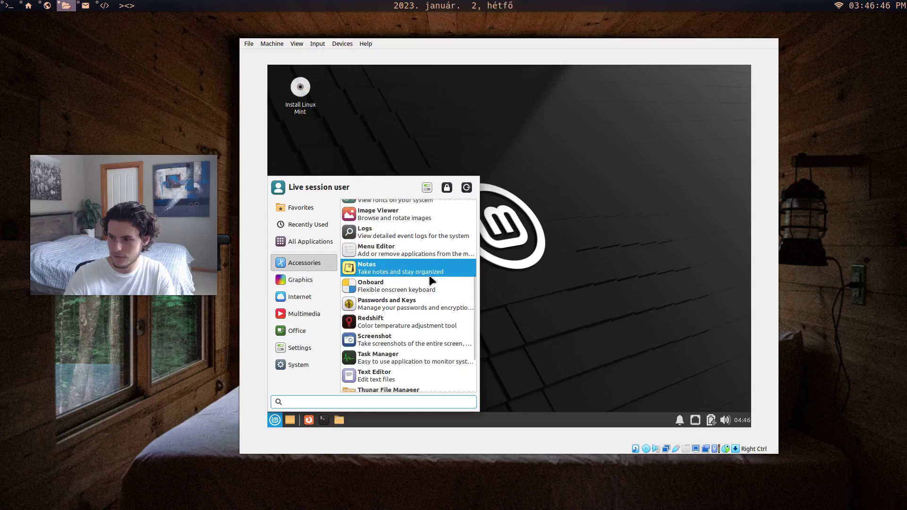
{"action": "scroll", "coordinate": [432, 276], "scroll_direction": "up", "scroll_amount": 4}
{"action": "scroll", "coordinate": [438, 269], "scroll_direction": "up", "scroll_amount": 3}
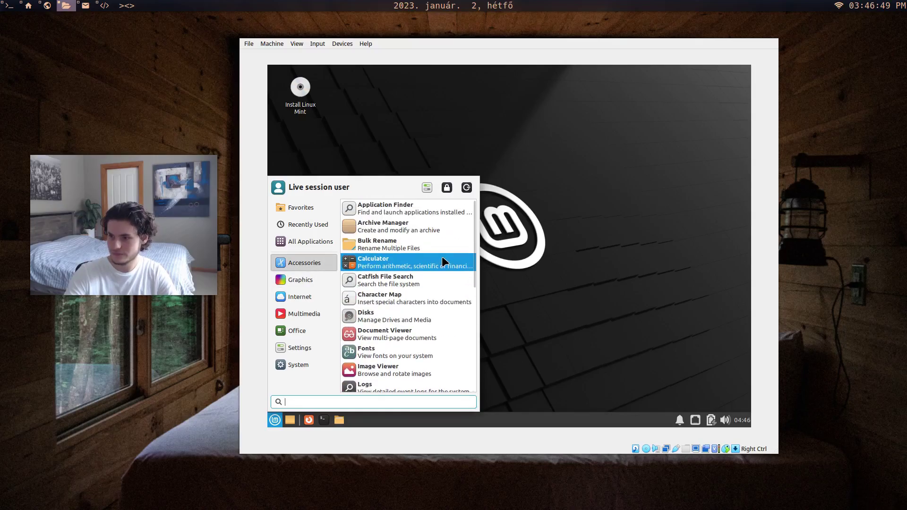